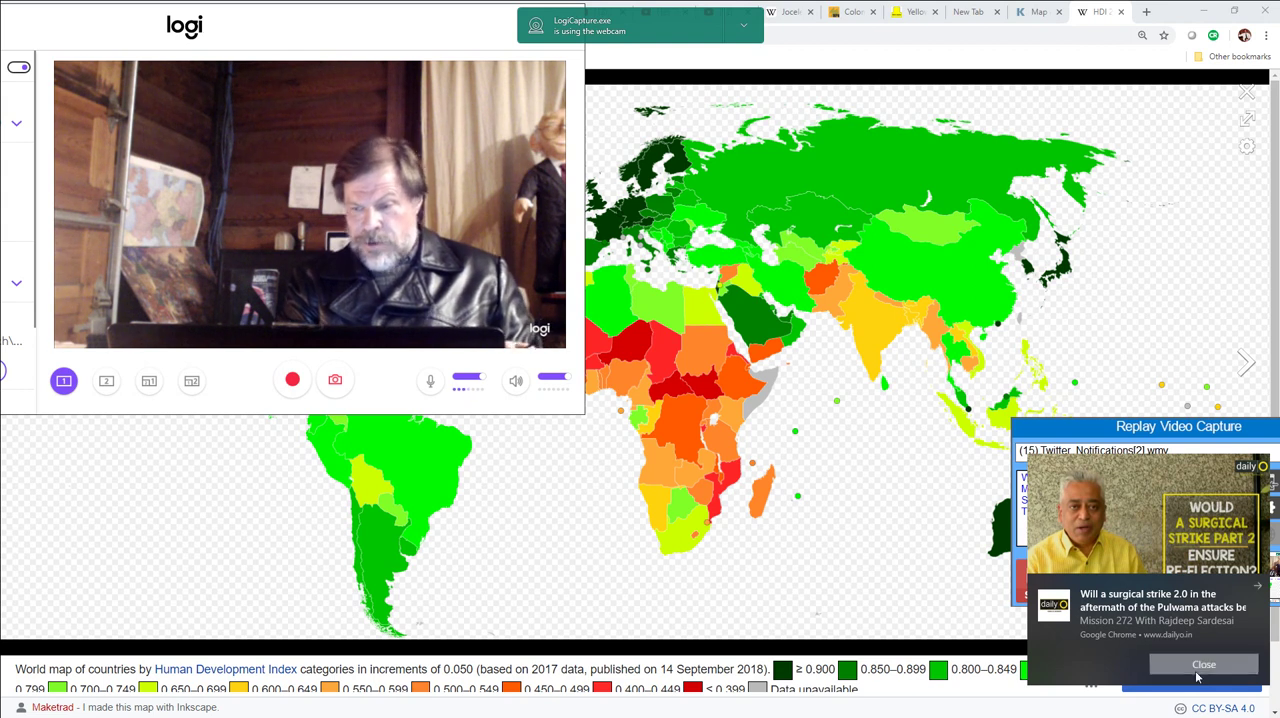
Close the Chrome news notification covering the webcam view and HDI world map.
left_click(1203, 664)
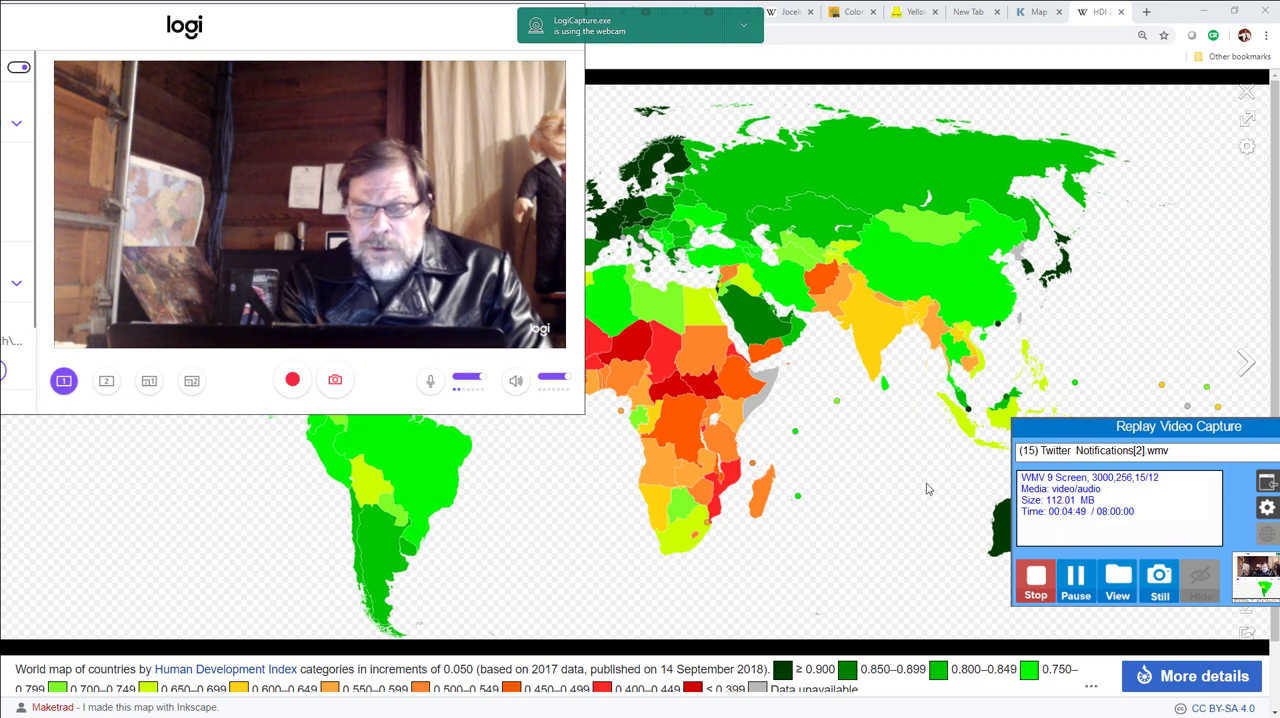
From the Human Development Index article, open 'HDI 2018 (updated).svg' as a full-size image.
key("alt+Tab")
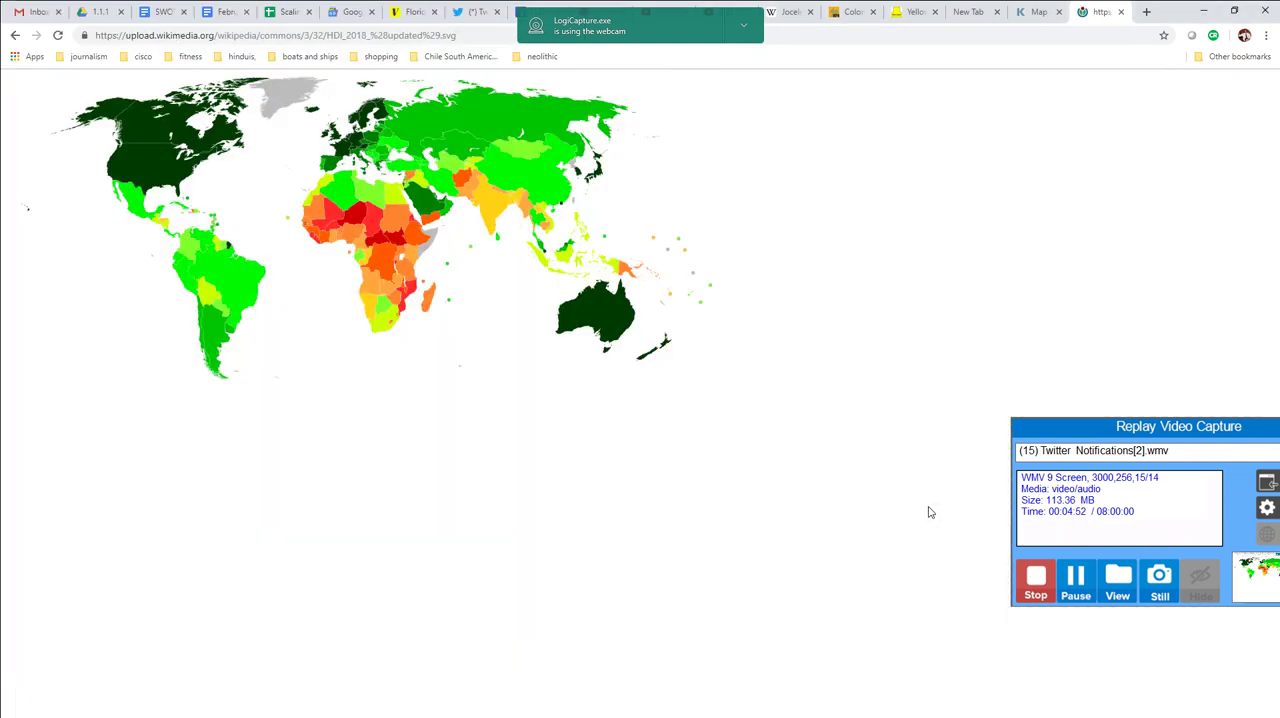
left_click(15, 35)
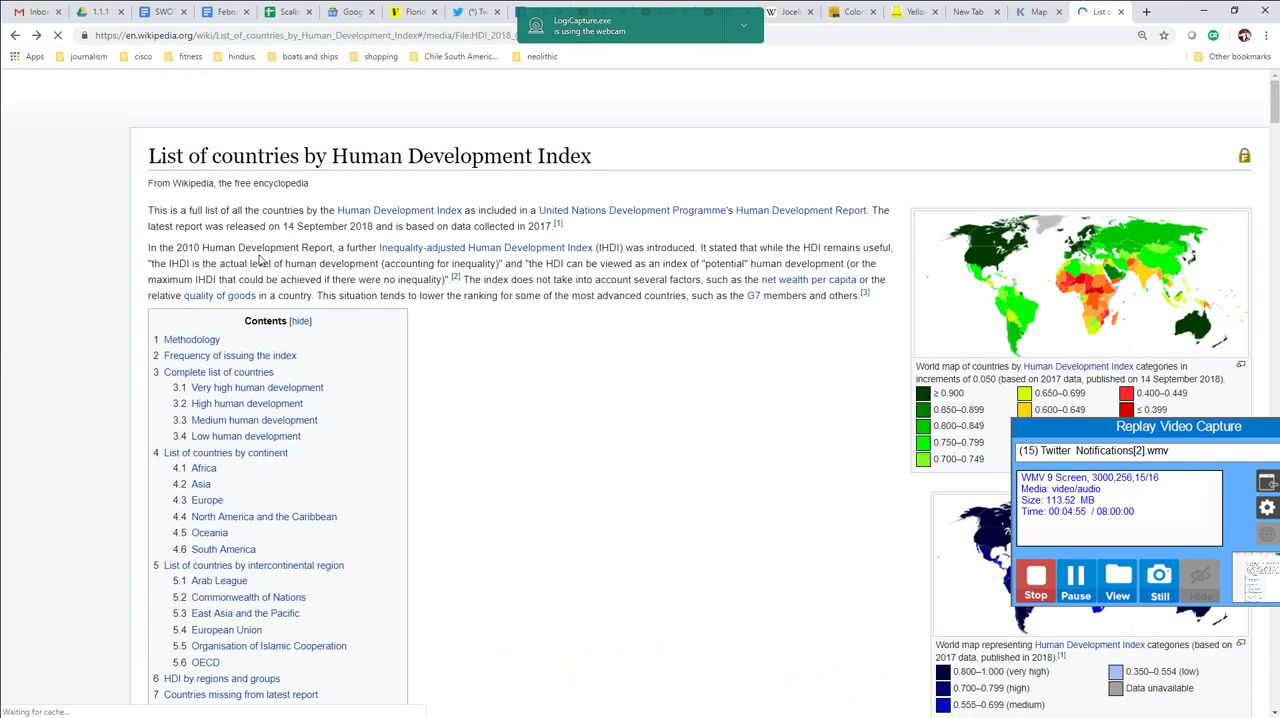
left_click(1108, 280)
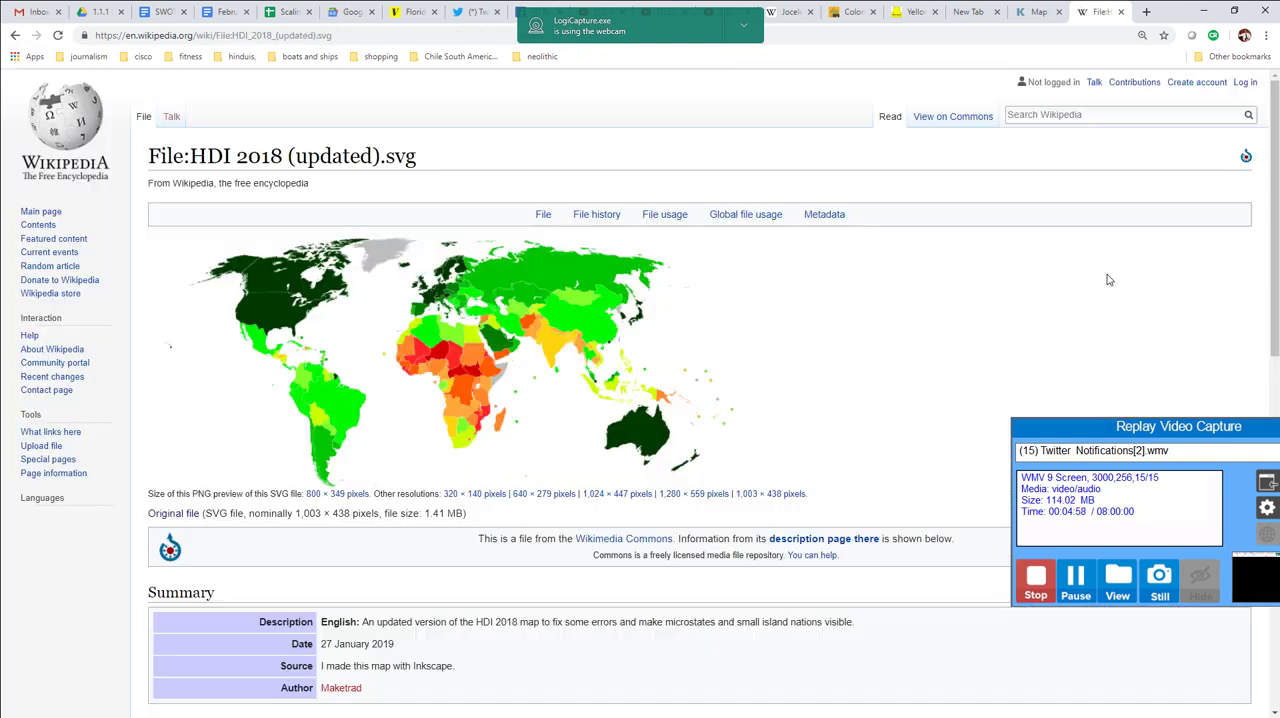
left_click(583, 350)
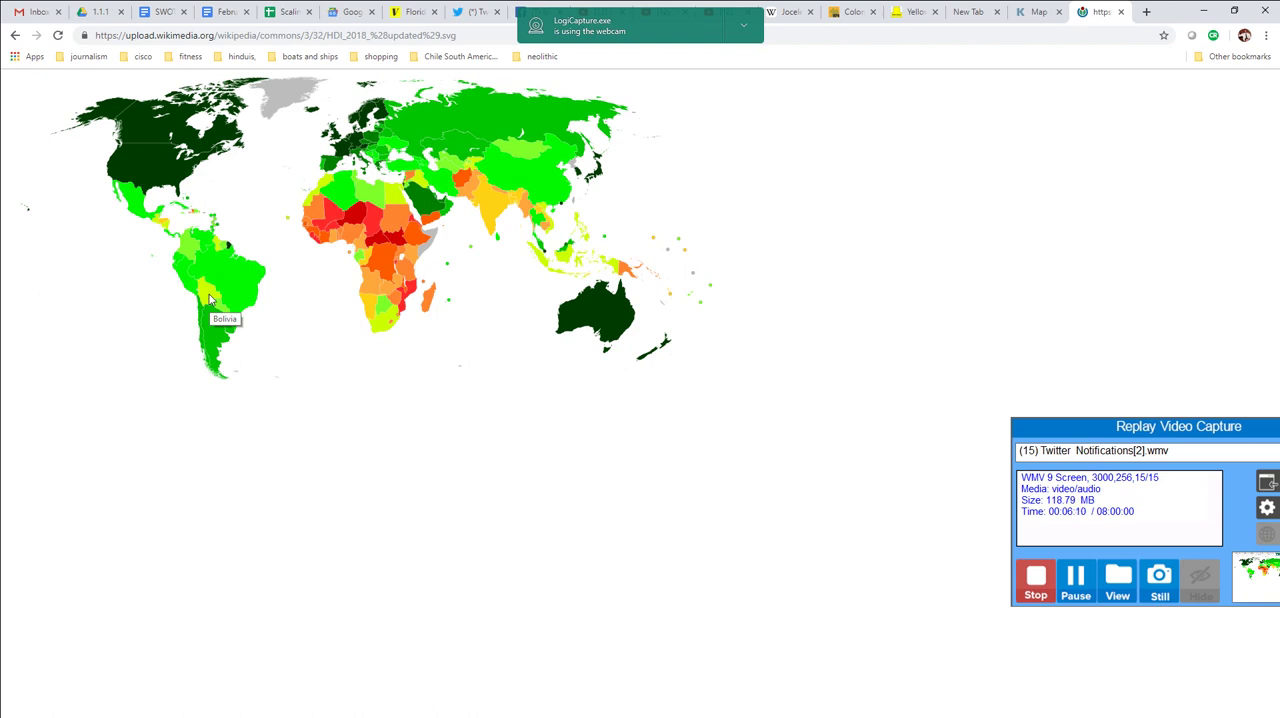
Open Venezuela's under-5 mortality page from the Knoema map, then switch to the Remote Desktop globe.
left_click(1033, 12)
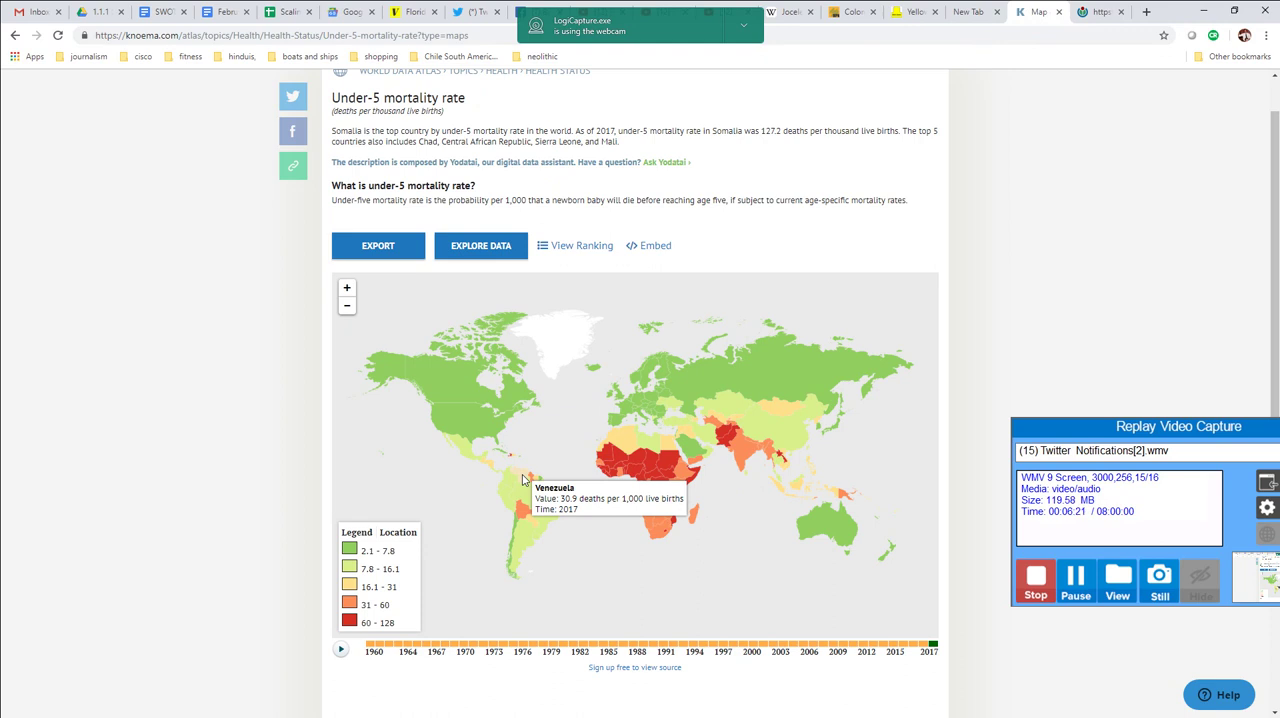
scroll(1259, 267, "up", 2)
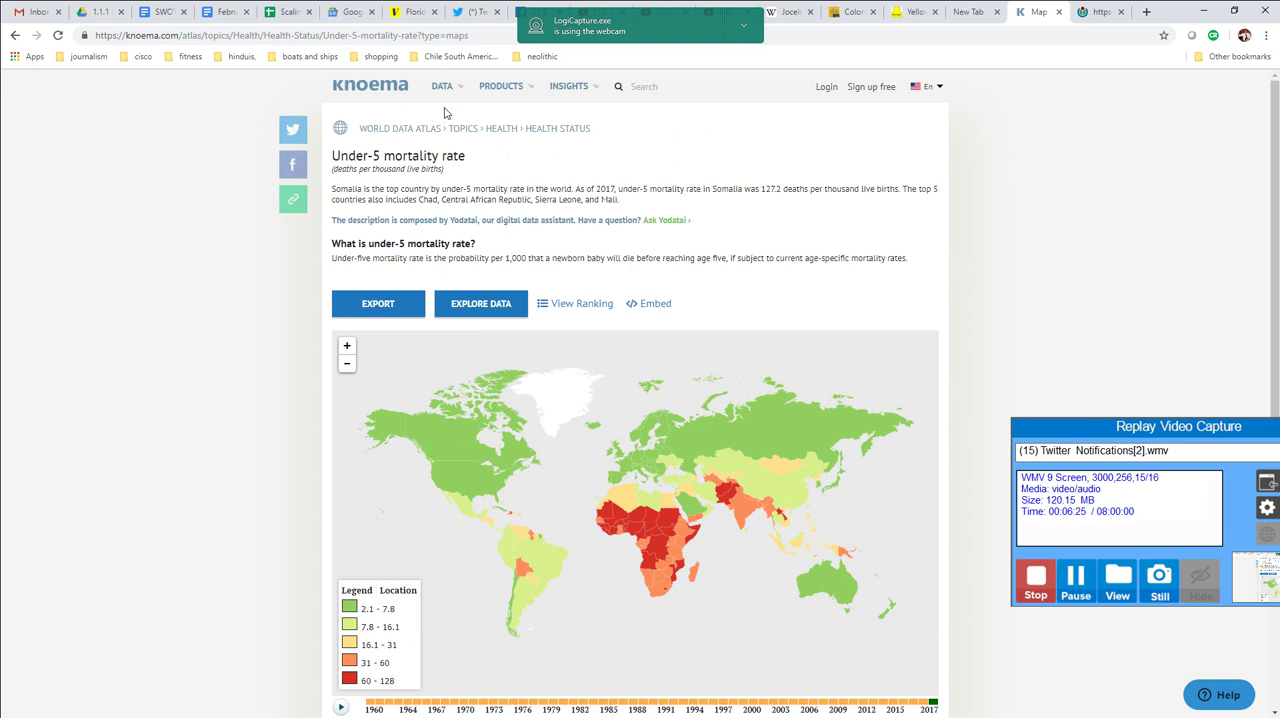
left_click(521, 538)
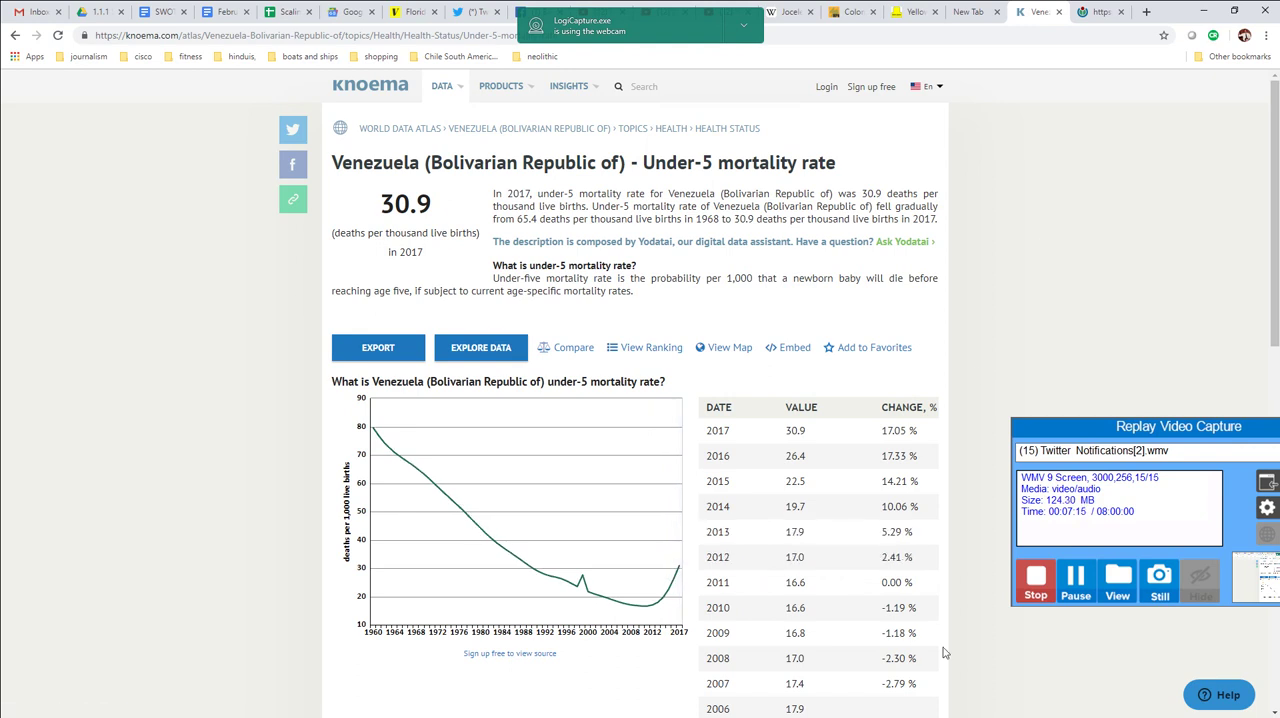
key("alt+Tab")
key("Tab")
key("Tab")
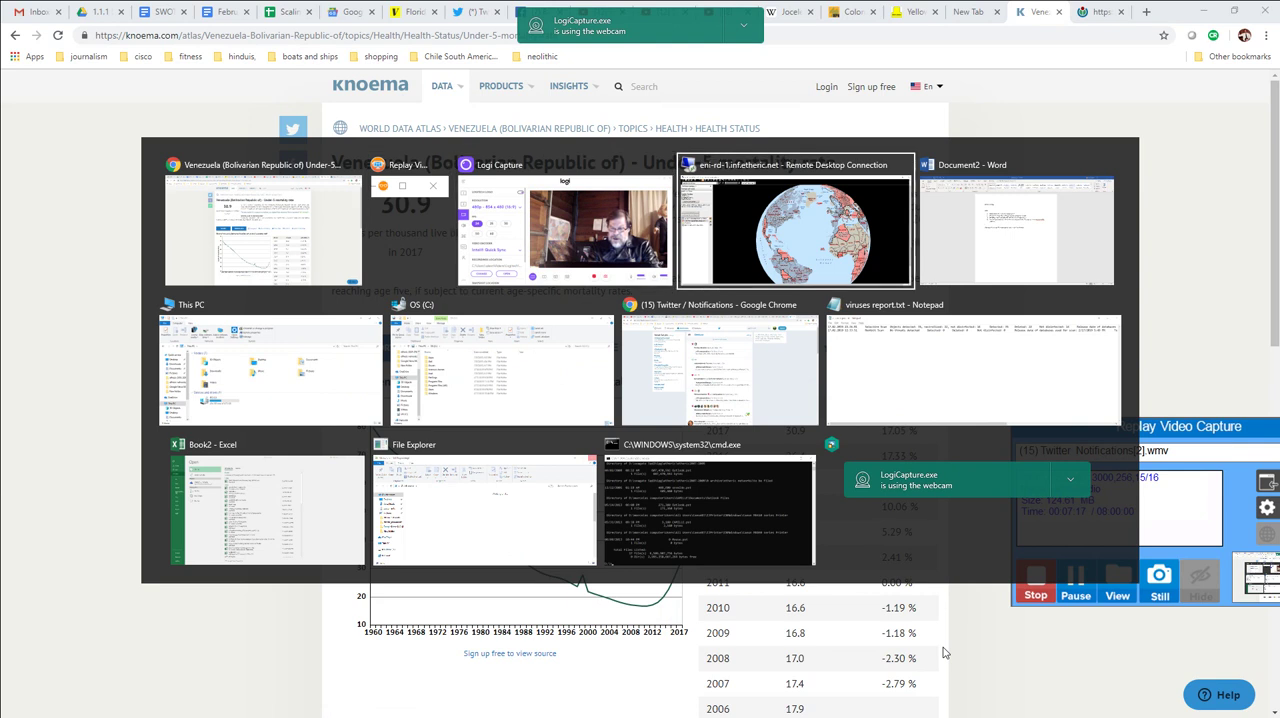
key("alt")
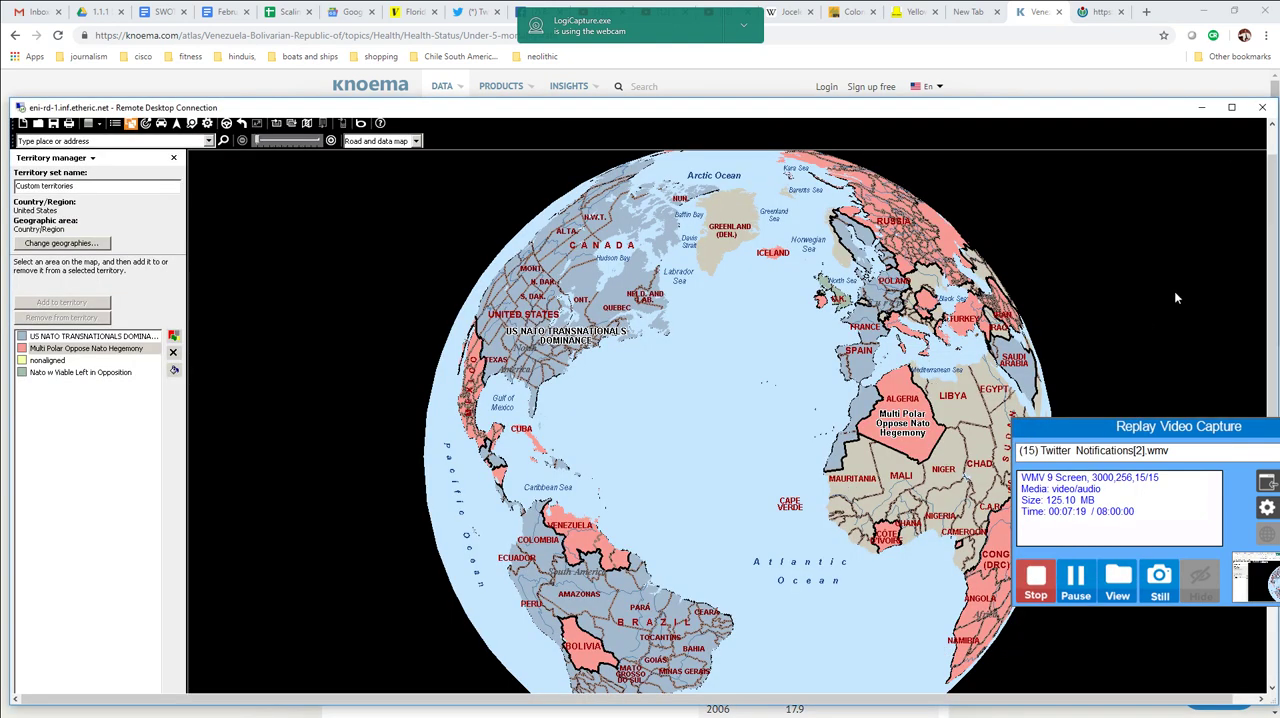
Maximize the remote MapPoint globe and pan it from South America across Africa to Eurasia.
left_click(1232, 108)
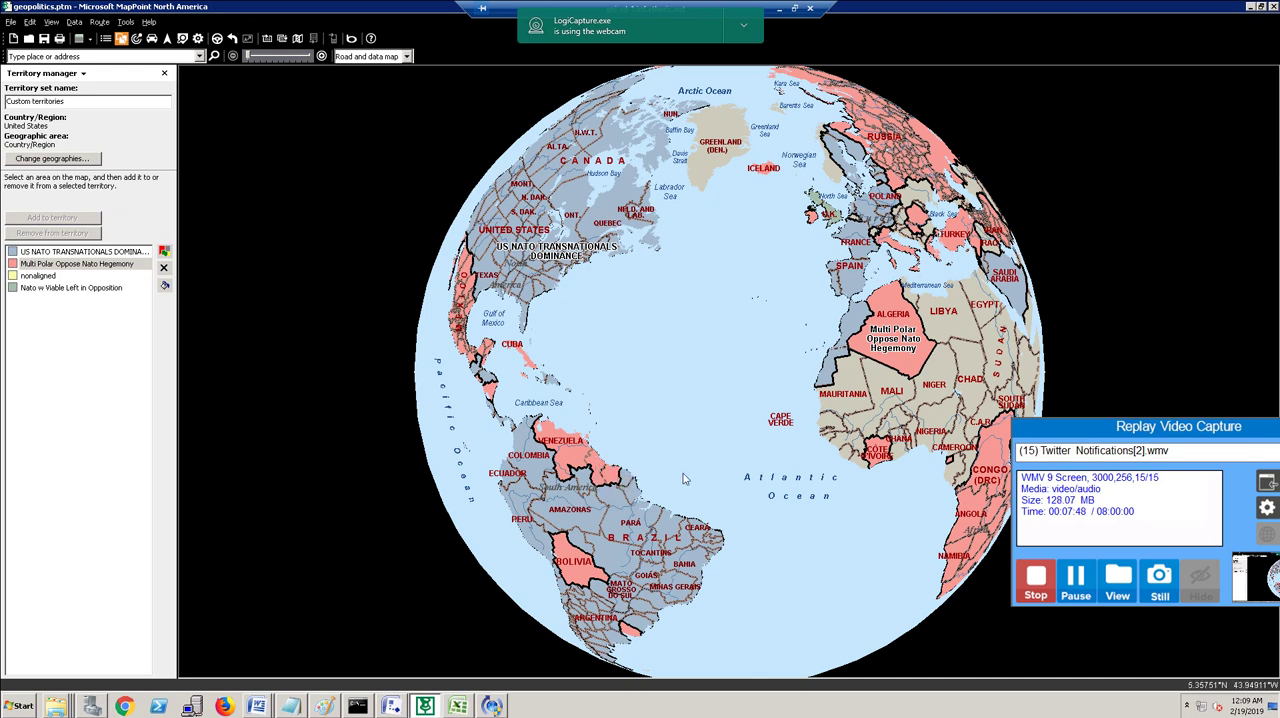
left_click_drag(685, 478, 672, 300)
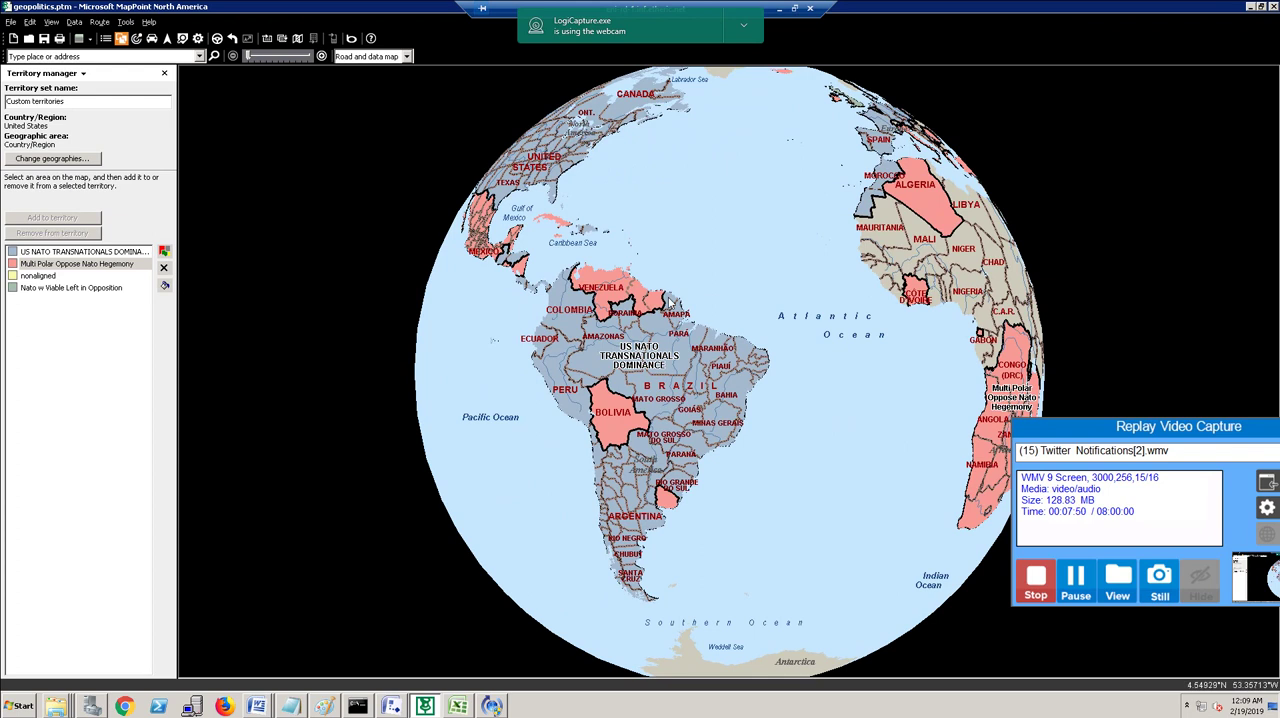
mouse_move(790, 195)
left_mouse_down()
mouse_move(800, 335)
mouse_move(845, 290)
mouse_move(830, 264)
left_mouse_up()
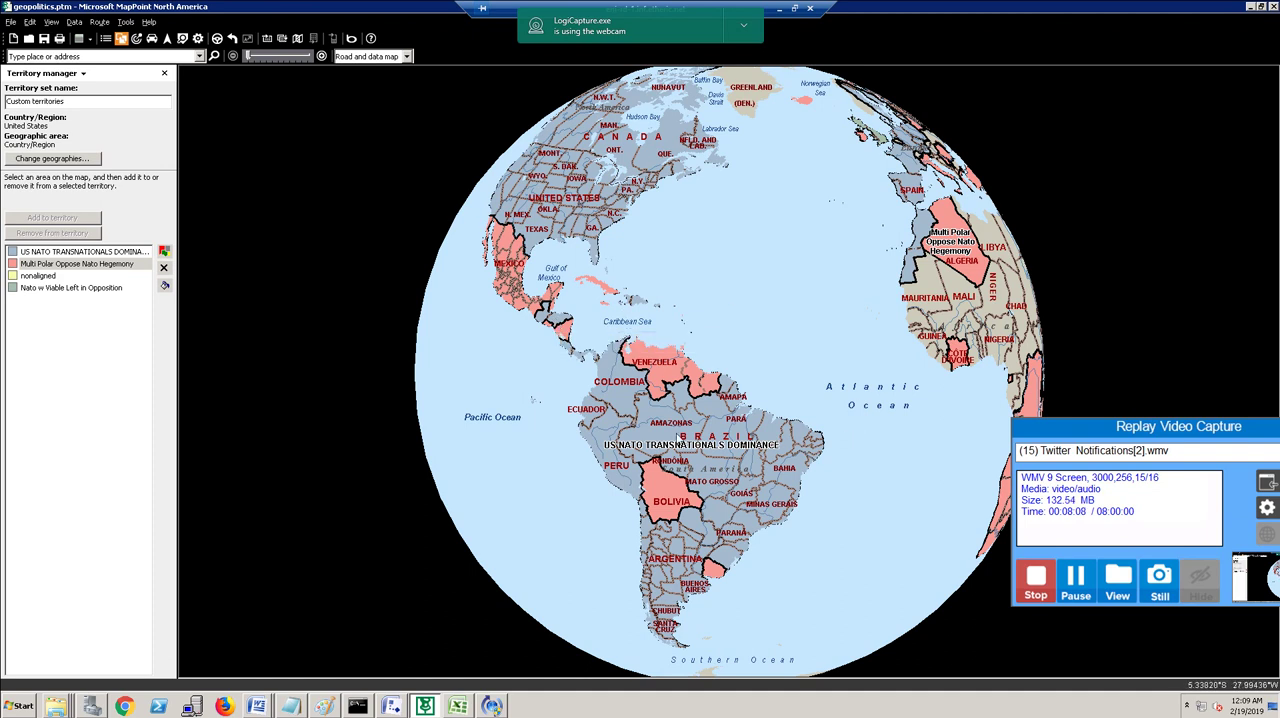
left_click_drag(676, 439, 637, 330)
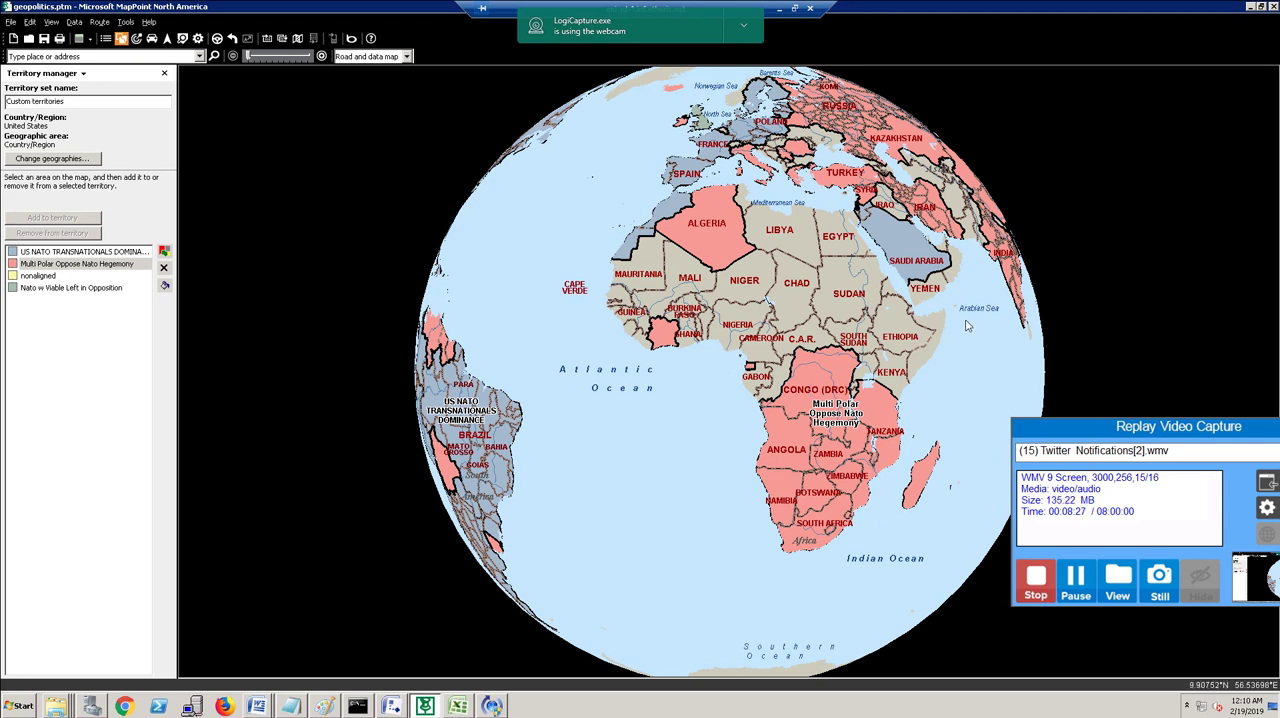
left_click_drag(953, 368, 860, 520)
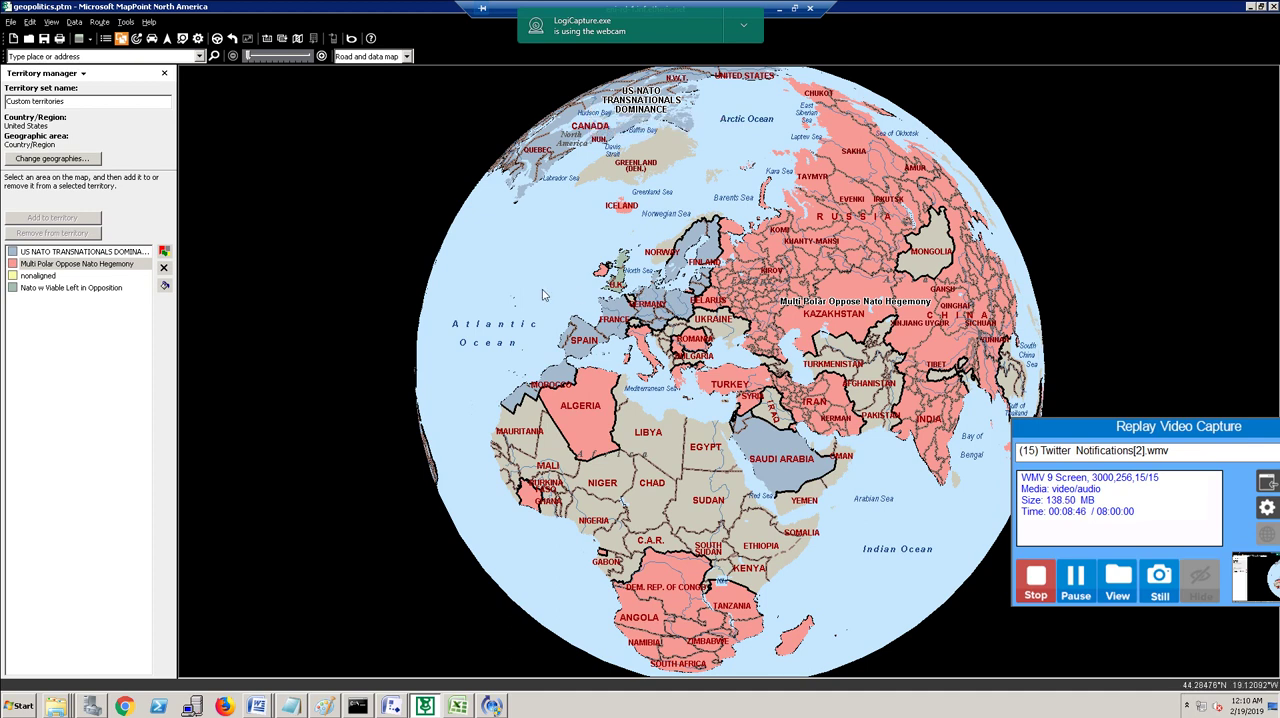
Rotate the territory globe from Europe and Africa back to North America, showing Venezuela and Bolivia.
left_click_drag(650, 478, 757, 462)
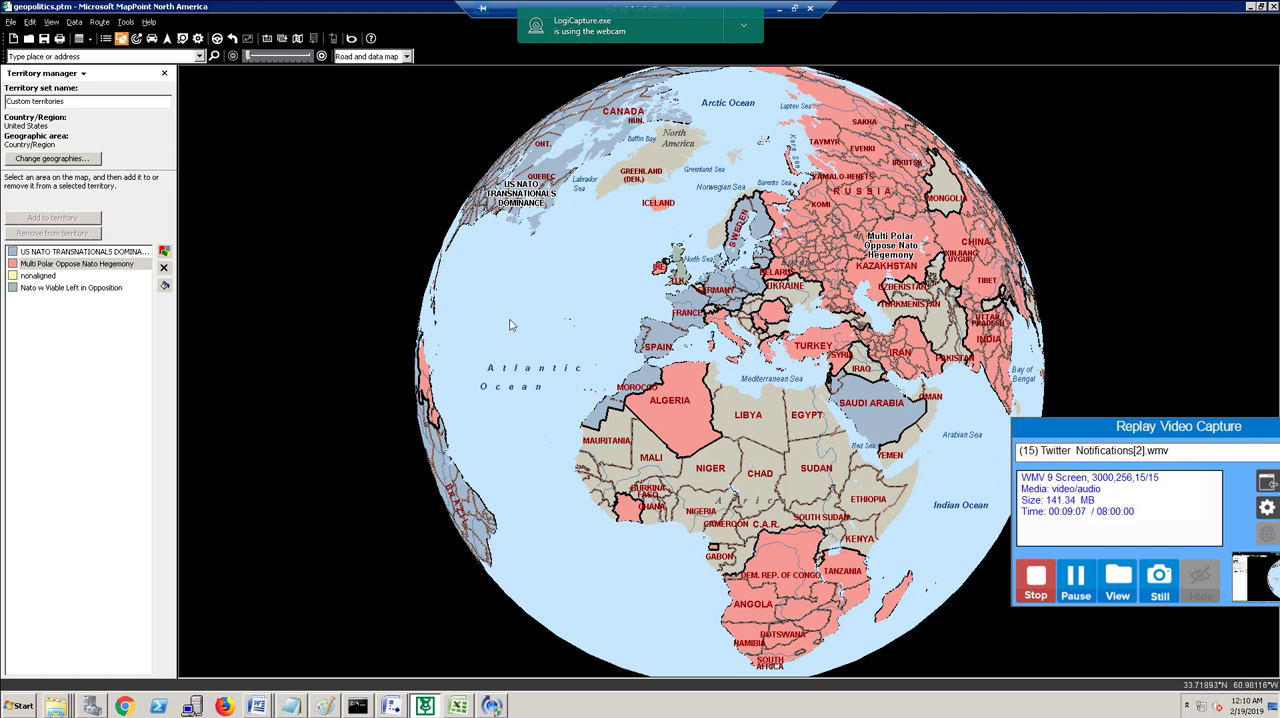
left_click_drag(502, 333, 788, 380)
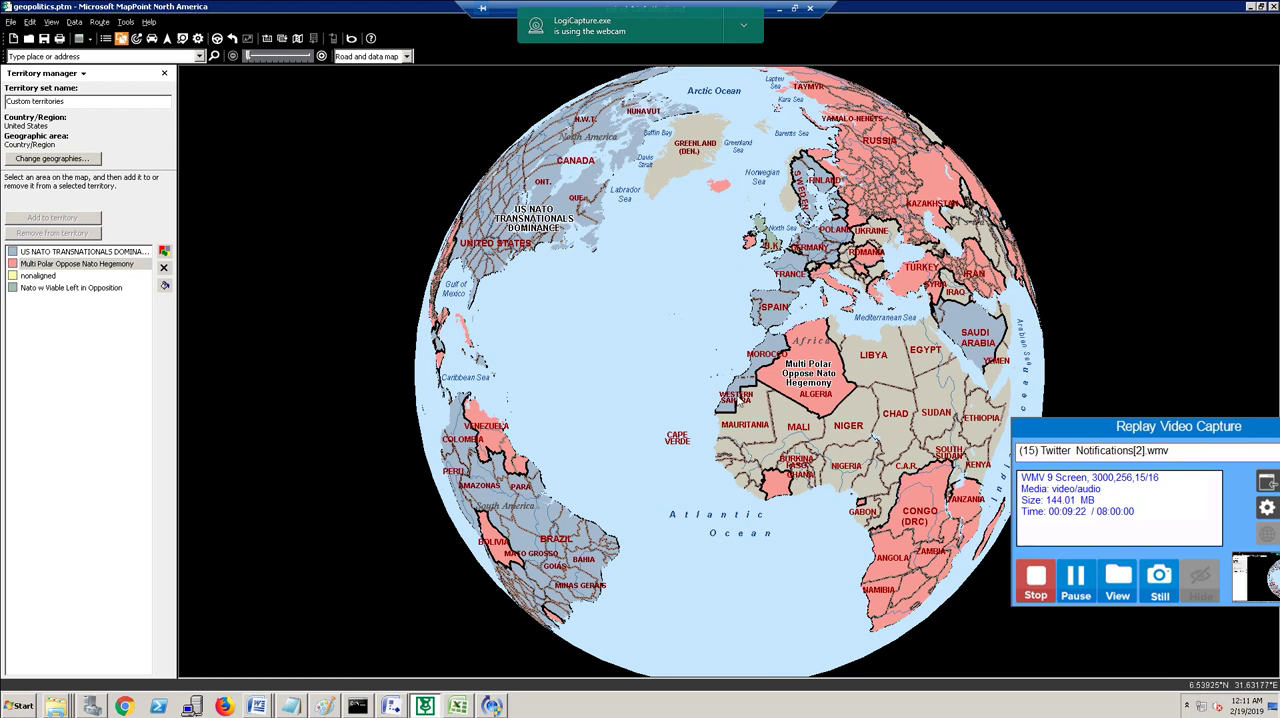
mouse_move(500, 390)
left_mouse_down()
mouse_move(689, 381)
mouse_move(697, 311)
left_mouse_up()
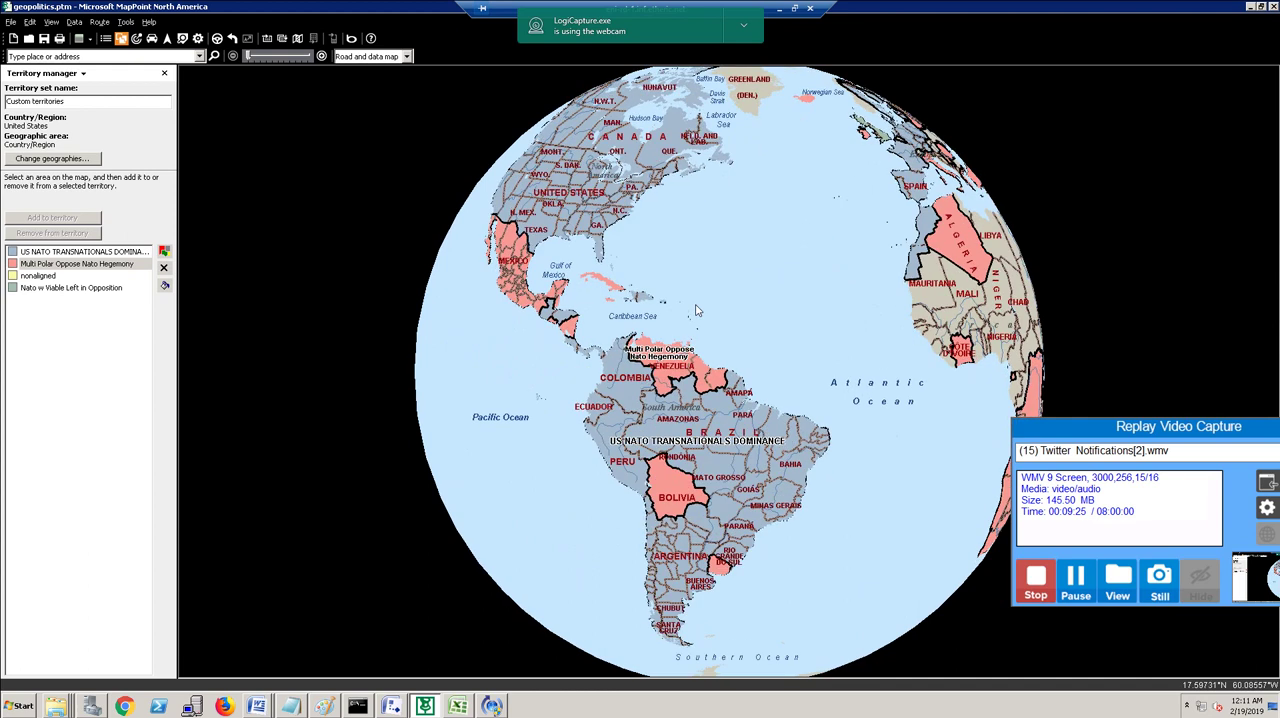
left_click_drag(697, 311, 717, 234)
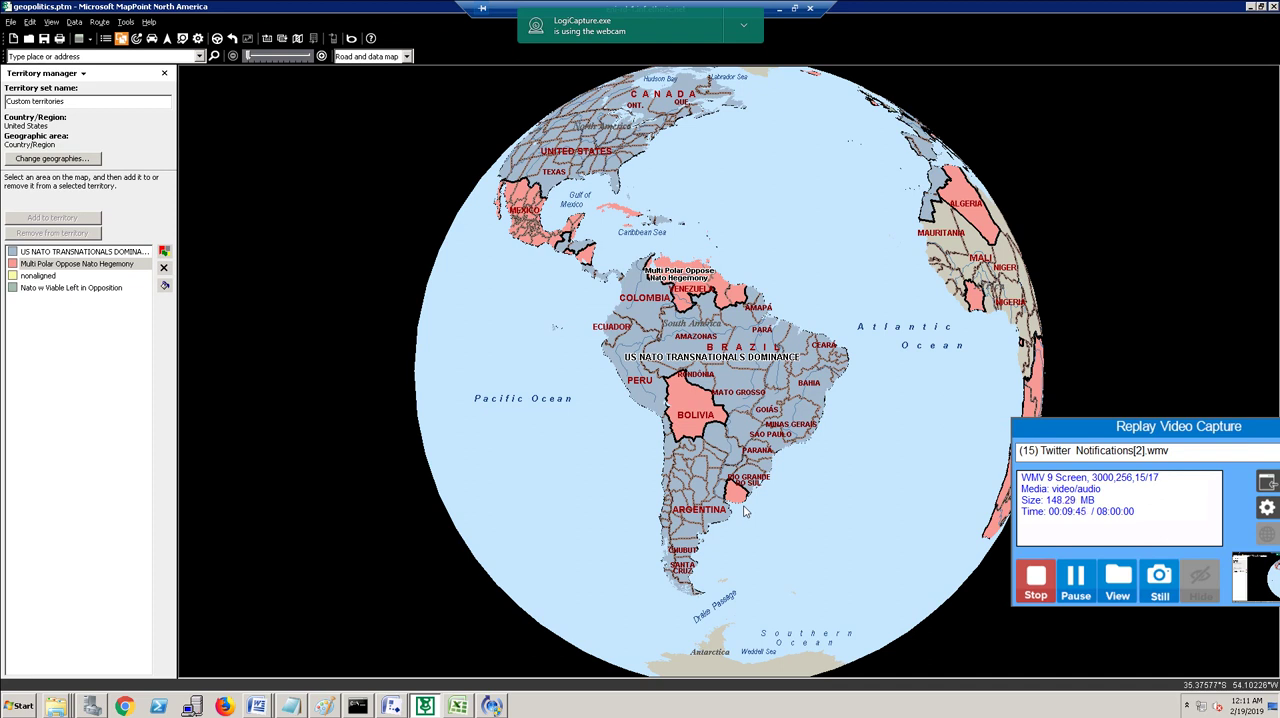
left_click_drag(505, 280, 567, 387)
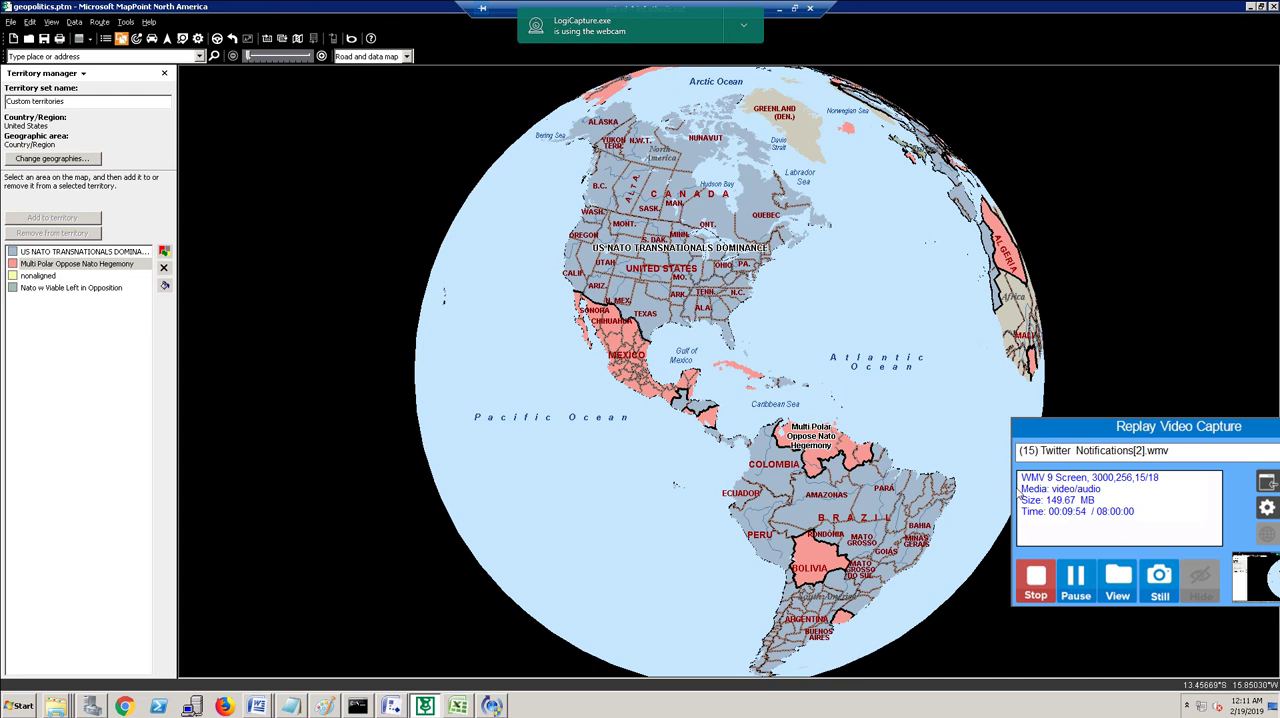
Revisit Knoema's Venezuela under-5 mortality chart, toggle the webcam view, then return to the MapPoint globe.
left_click(783, 14)
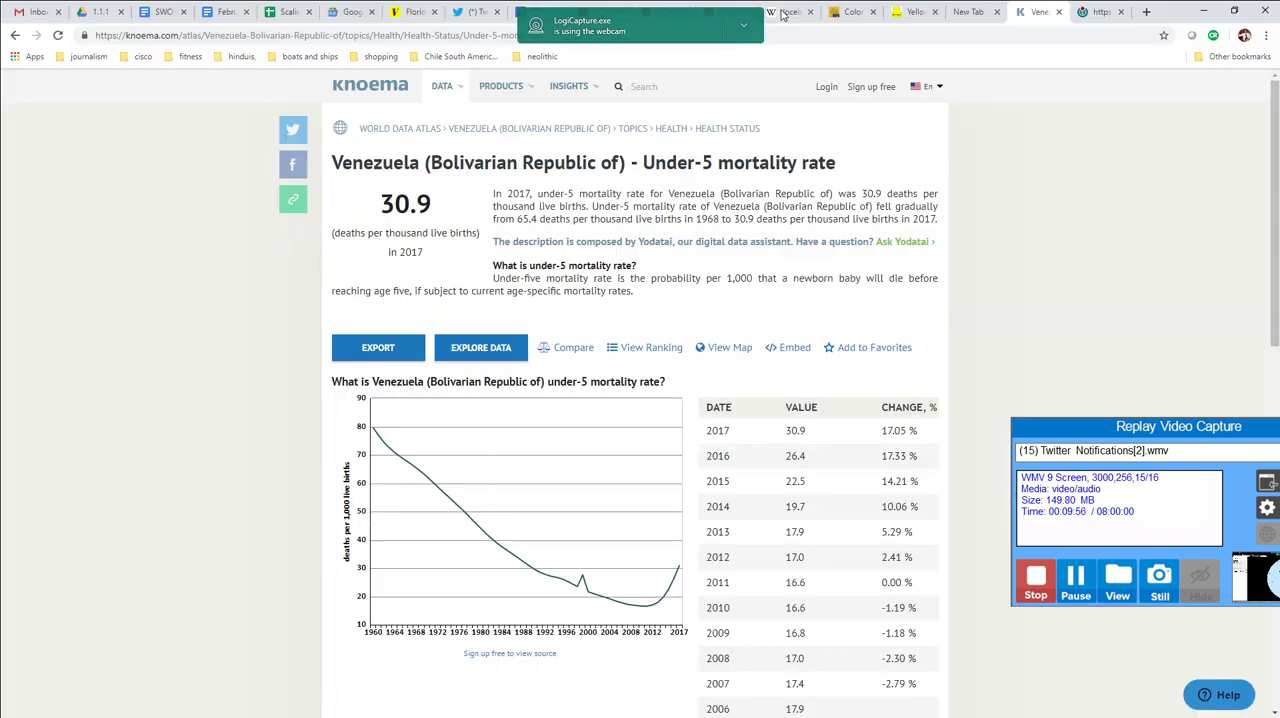
key("alt+Tab")
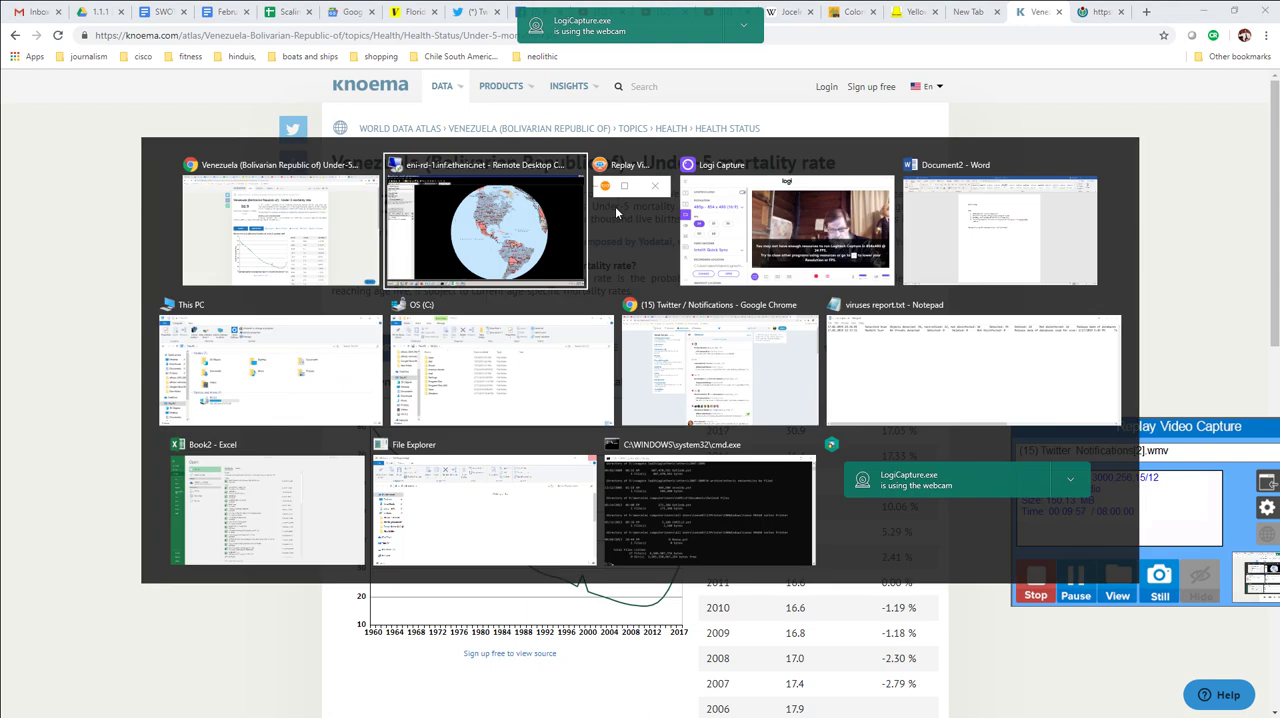
key("Tab")
key("Tab")
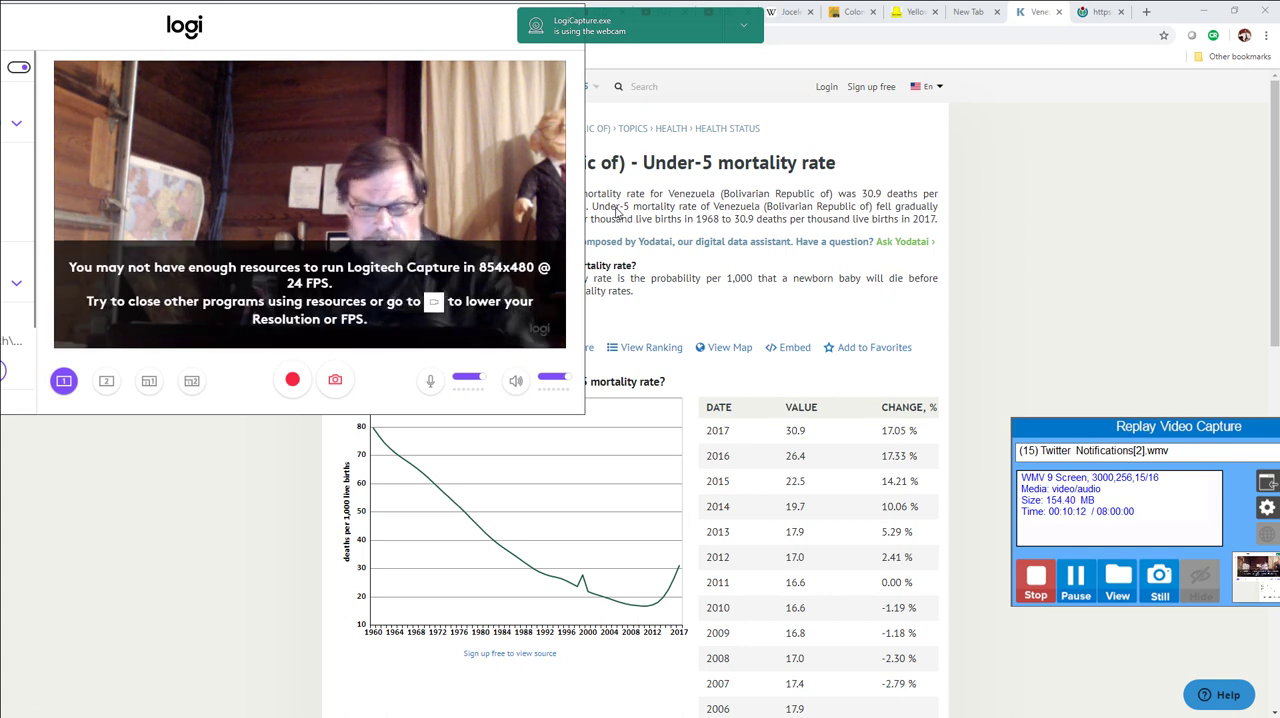
key("alt+Tab")
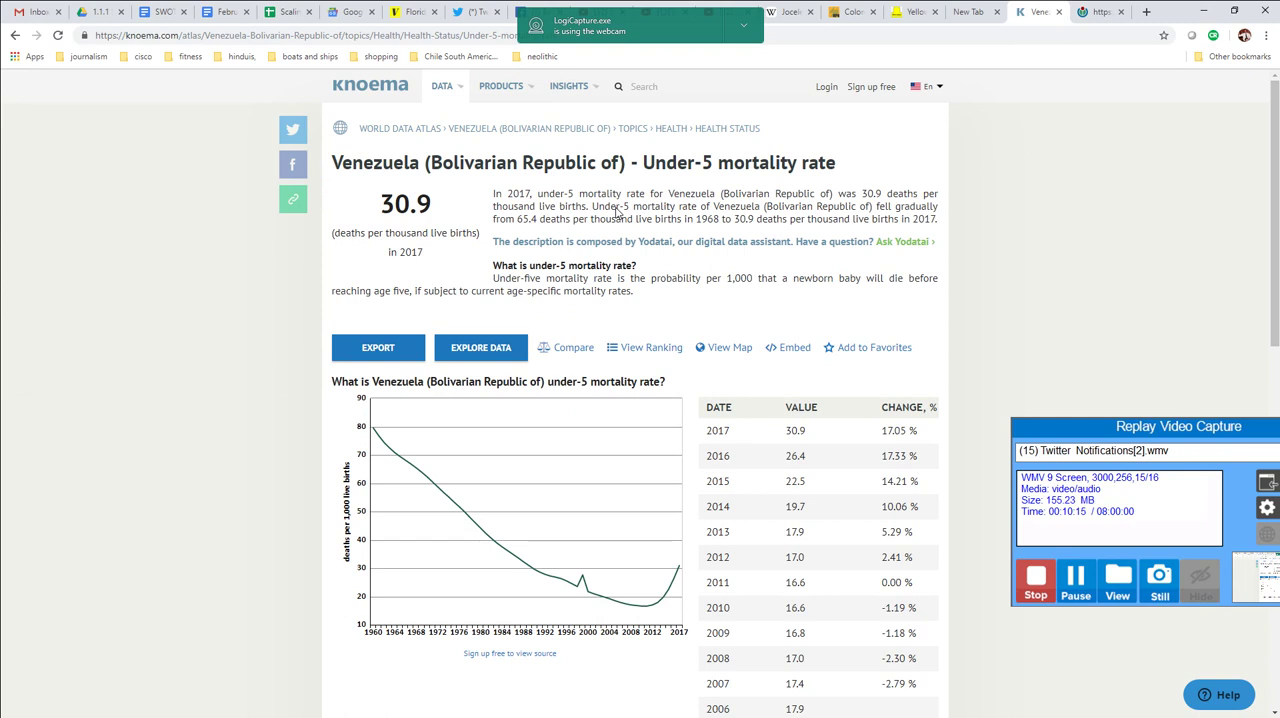
key("alt+Tab")
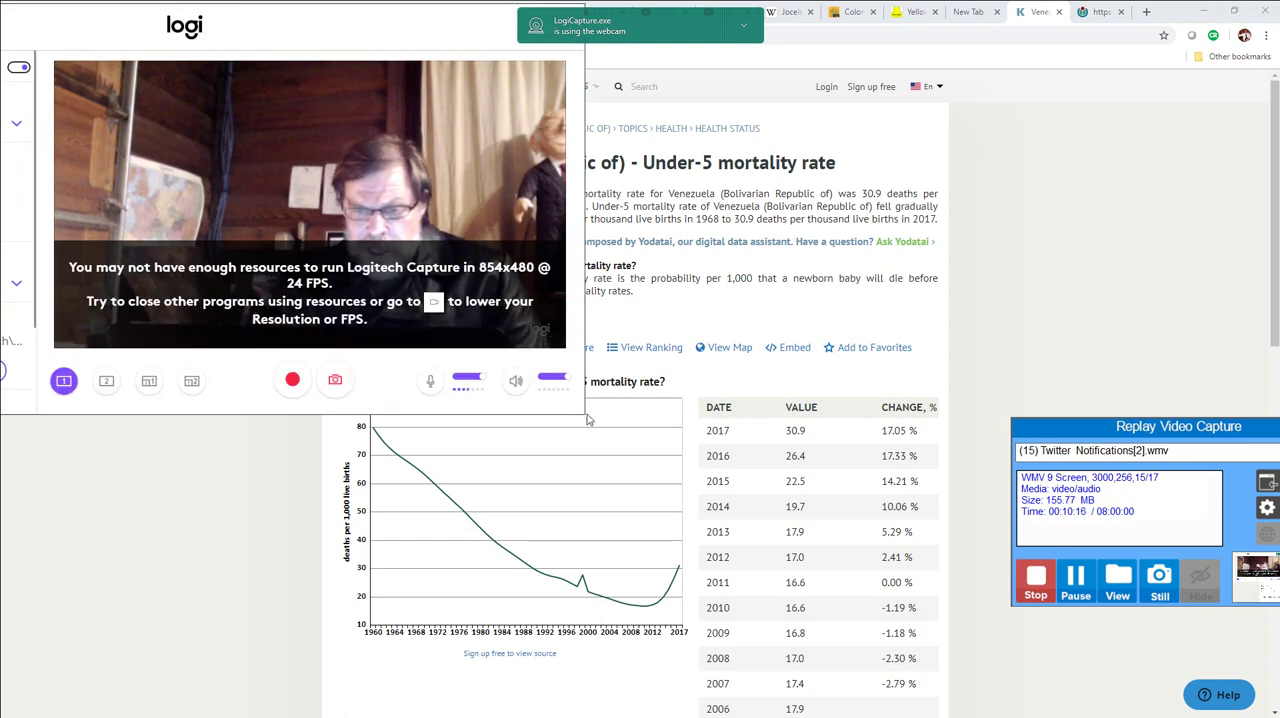
mouse_move(584, 420)
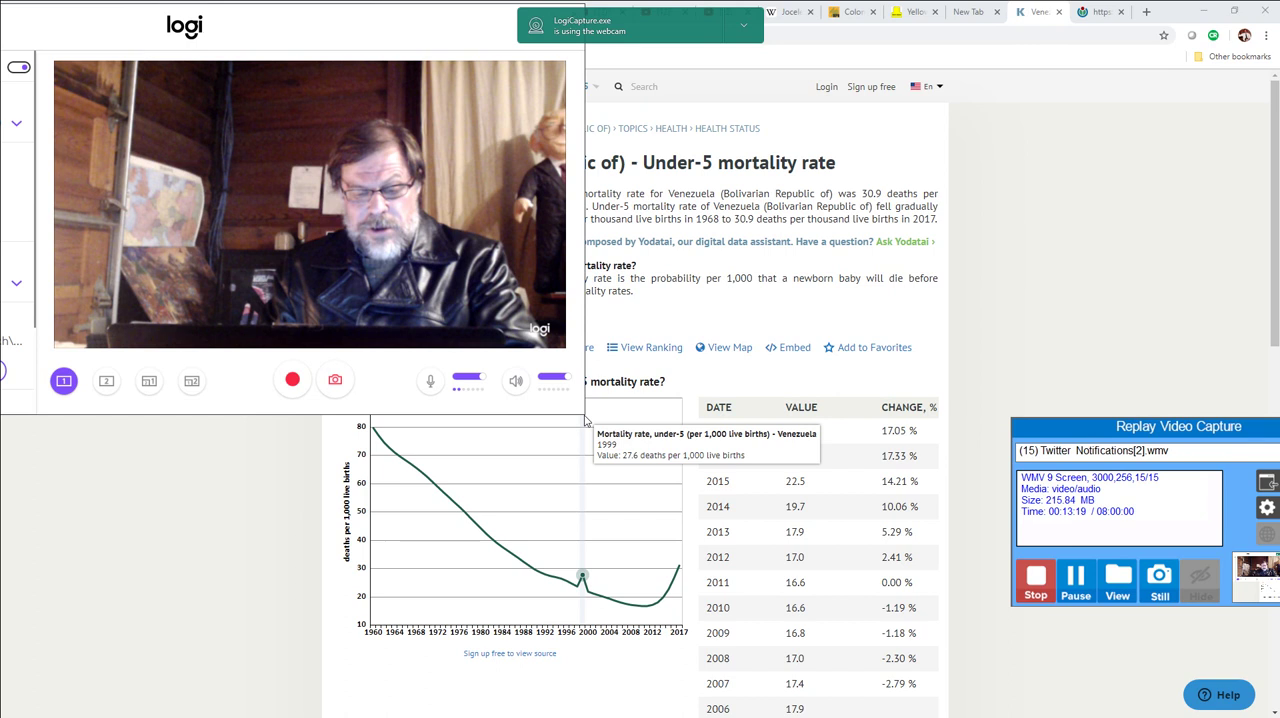
key("alt+Tab")
key("alt+Tab")
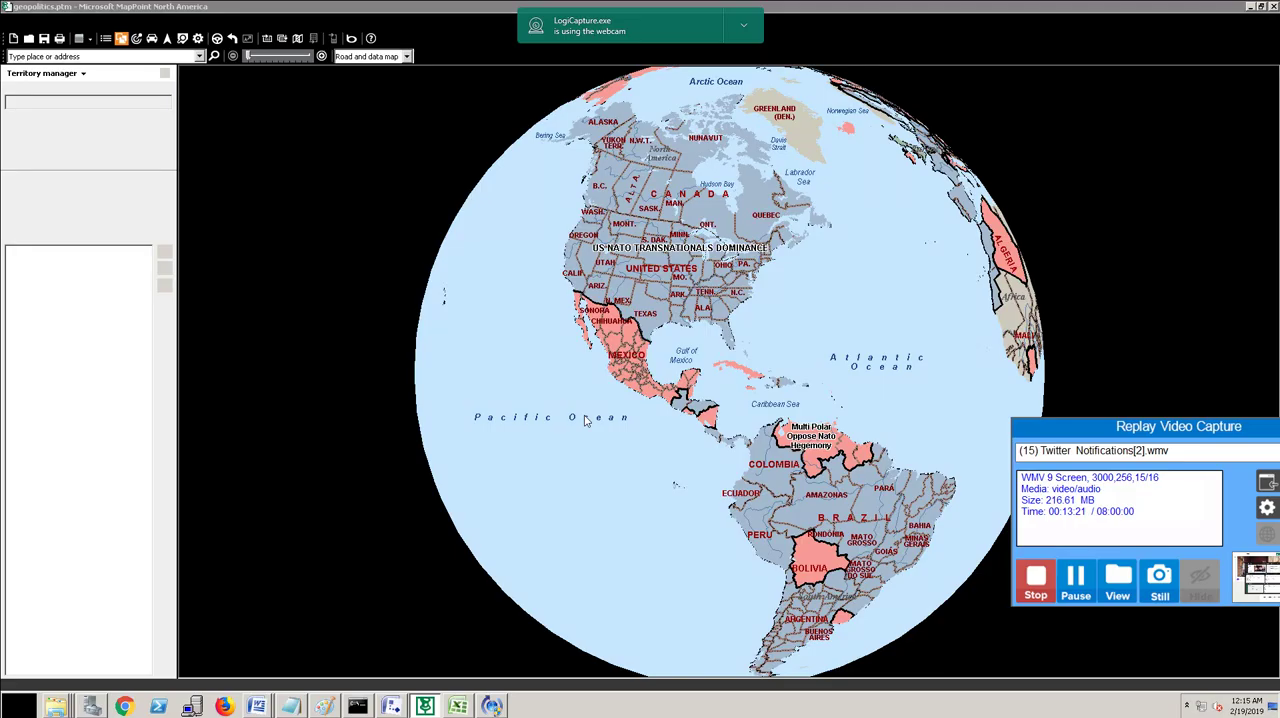
Spin the territory globe past Asia and Australia to South America, then minimize MapPoint.
left_click_drag(925, 330, 390, 283)
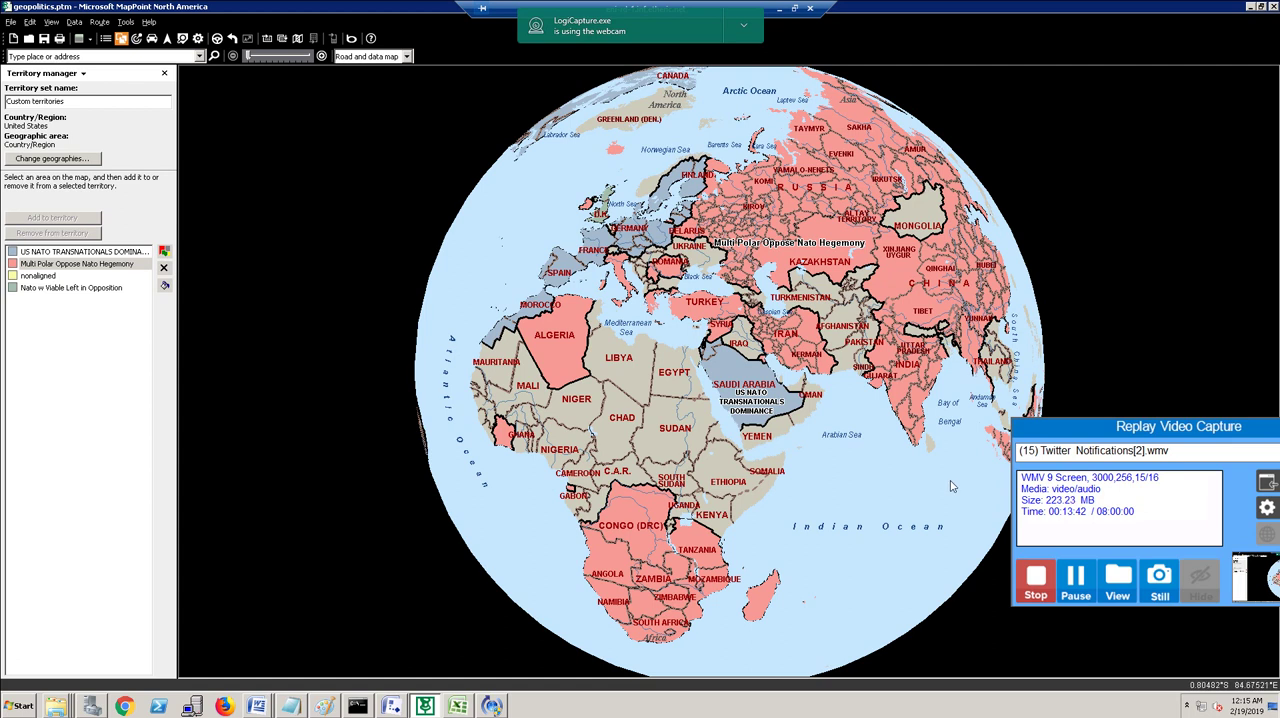
left_click_drag(876, 474, 764, 448)
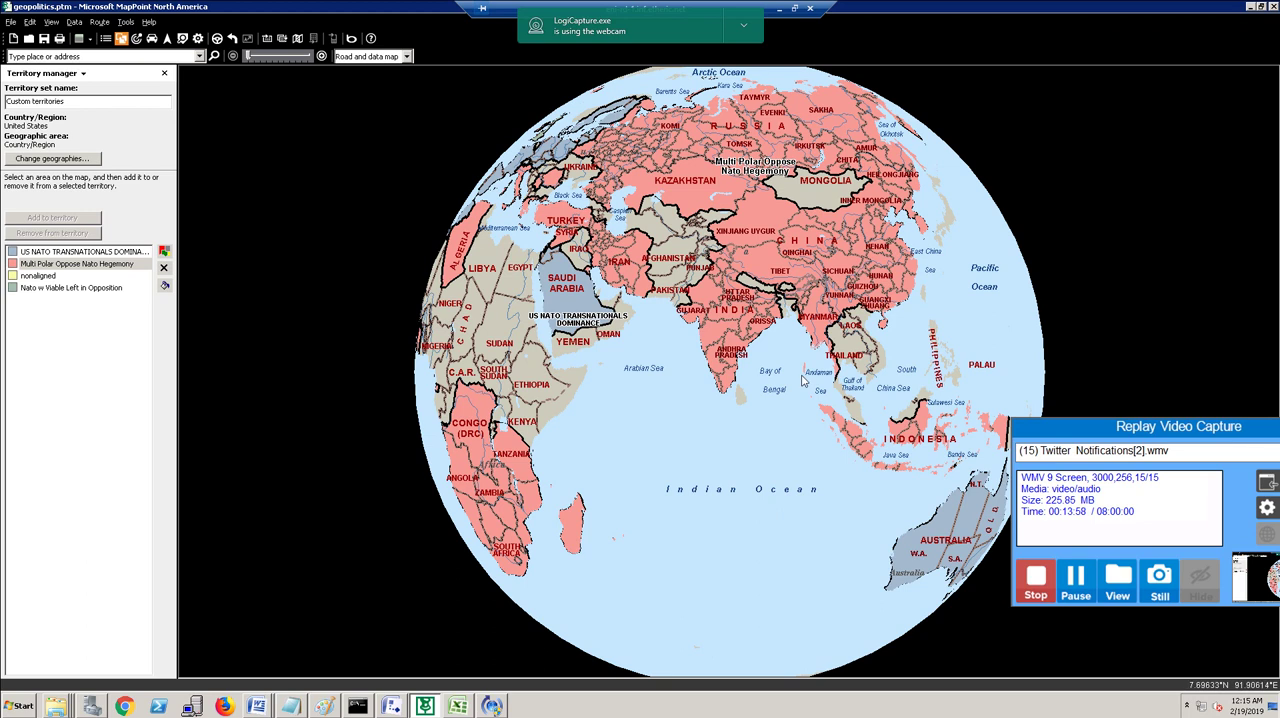
mouse_move(693, 411)
left_mouse_down()
mouse_move(531, 310)
mouse_move(500, 420)
mouse_move(487, 258)
left_mouse_up()
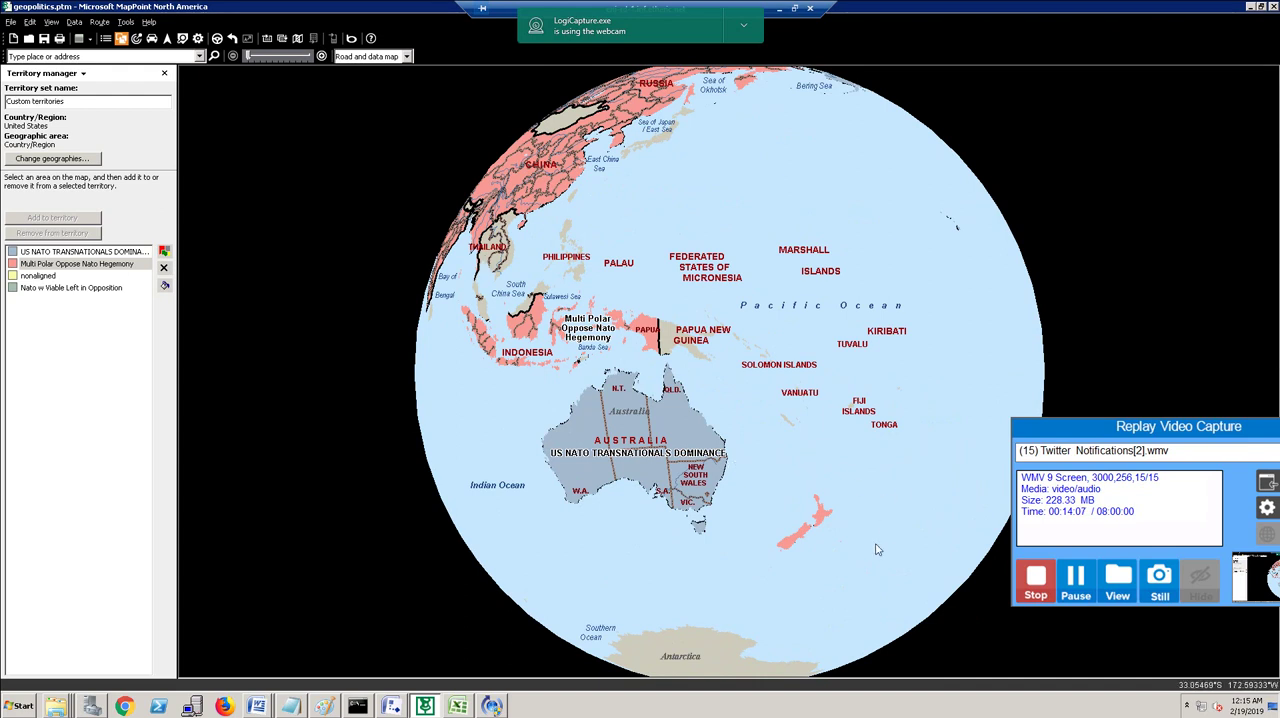
mouse_move(943, 190)
left_mouse_down()
mouse_move(535, 307)
mouse_move(441, 309)
left_mouse_up()
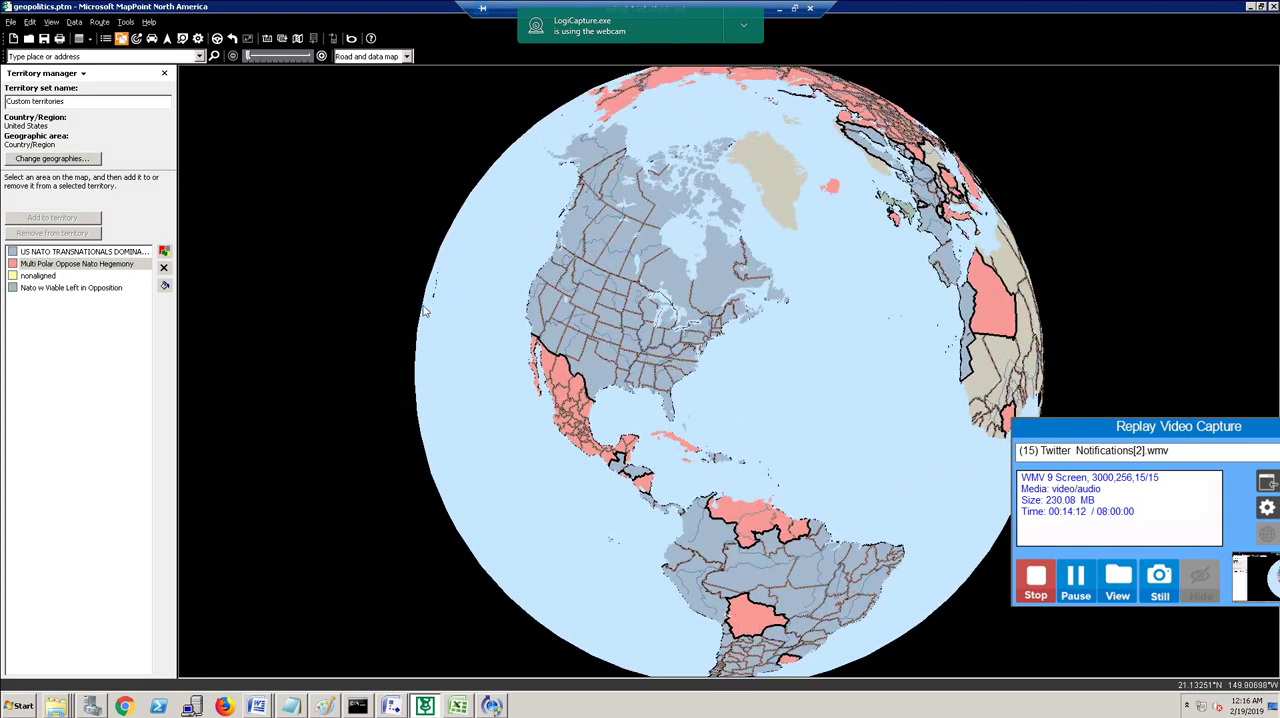
mouse_move(863, 445)
left_mouse_down()
mouse_move(568, 271)
mouse_move(860, 172)
left_mouse_up()
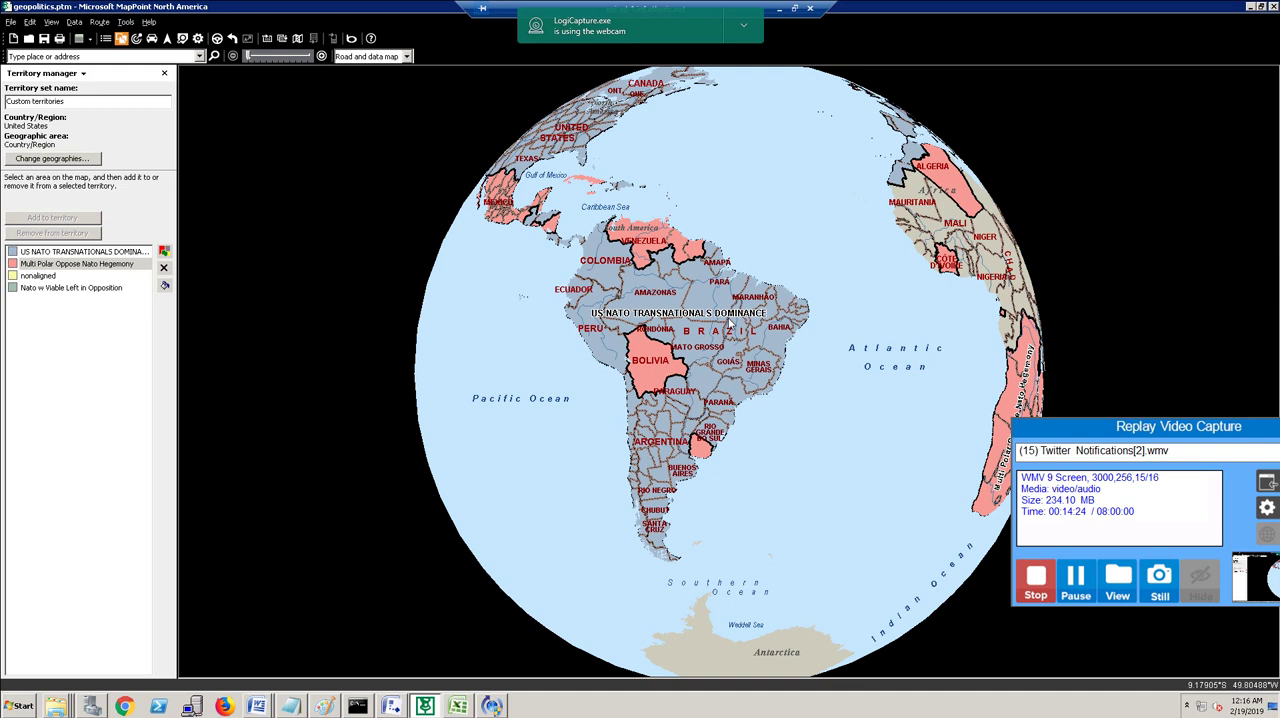
left_click(781, 10)
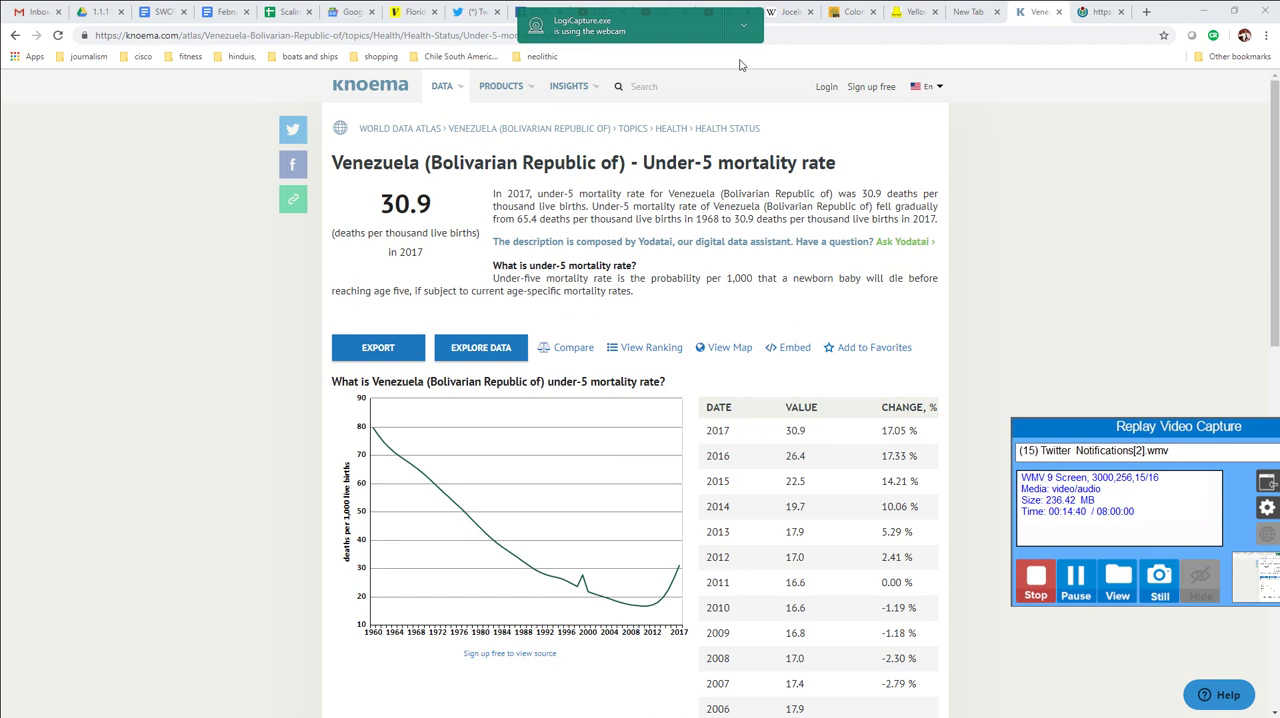
Move the webcam notice aside and switch to the Haiti PetroCaribe Challenge video.
left_click_drag(689, 20, 1068, 281)
left_click(725, 12)
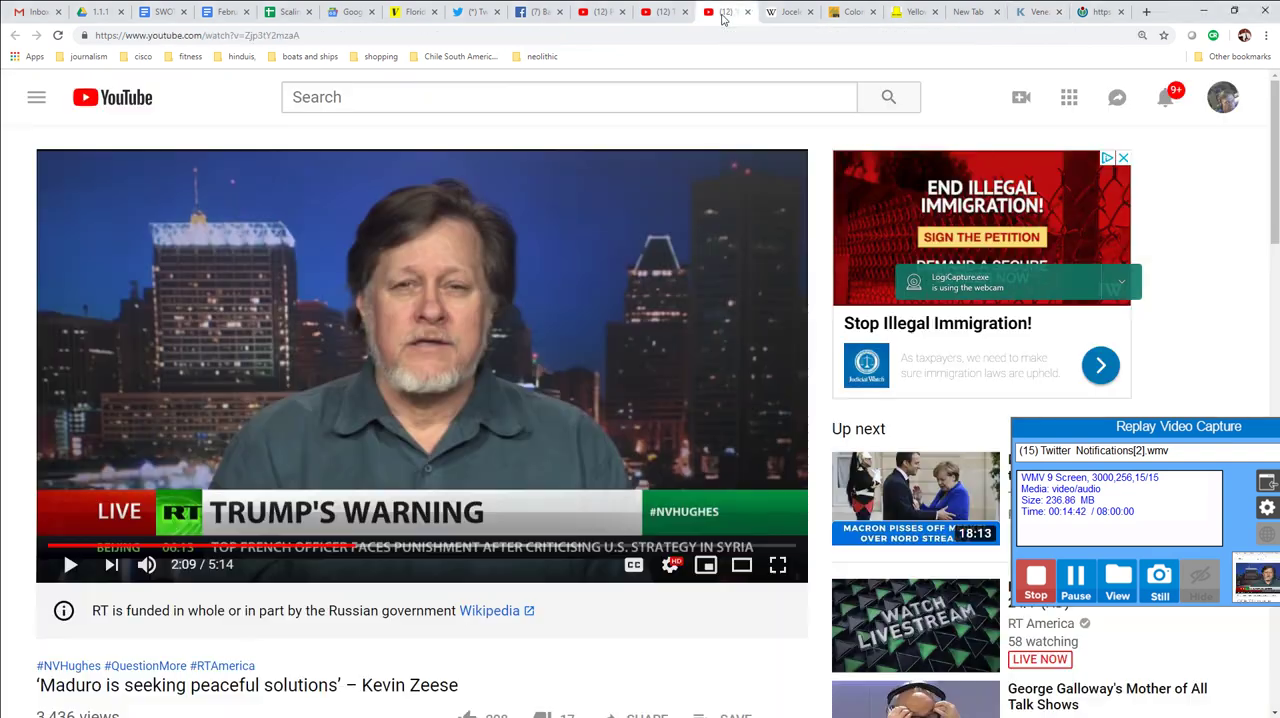
left_click(665, 12)
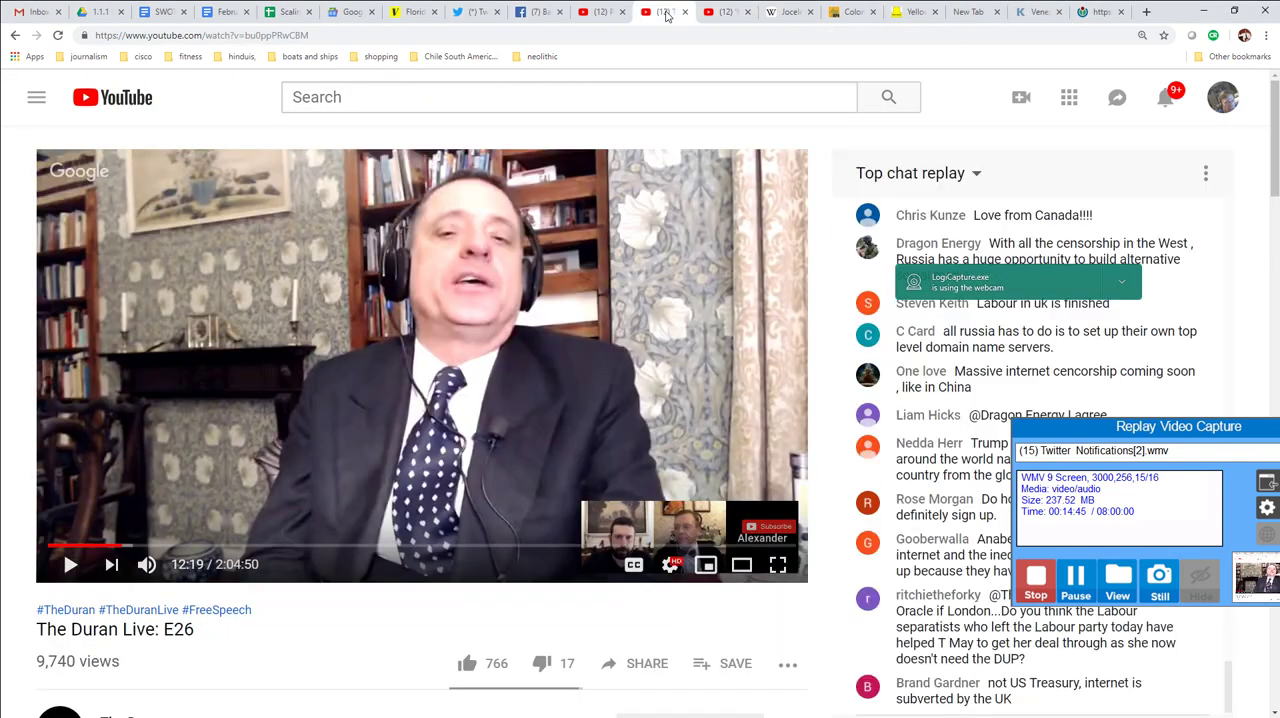
left_click(596, 12)
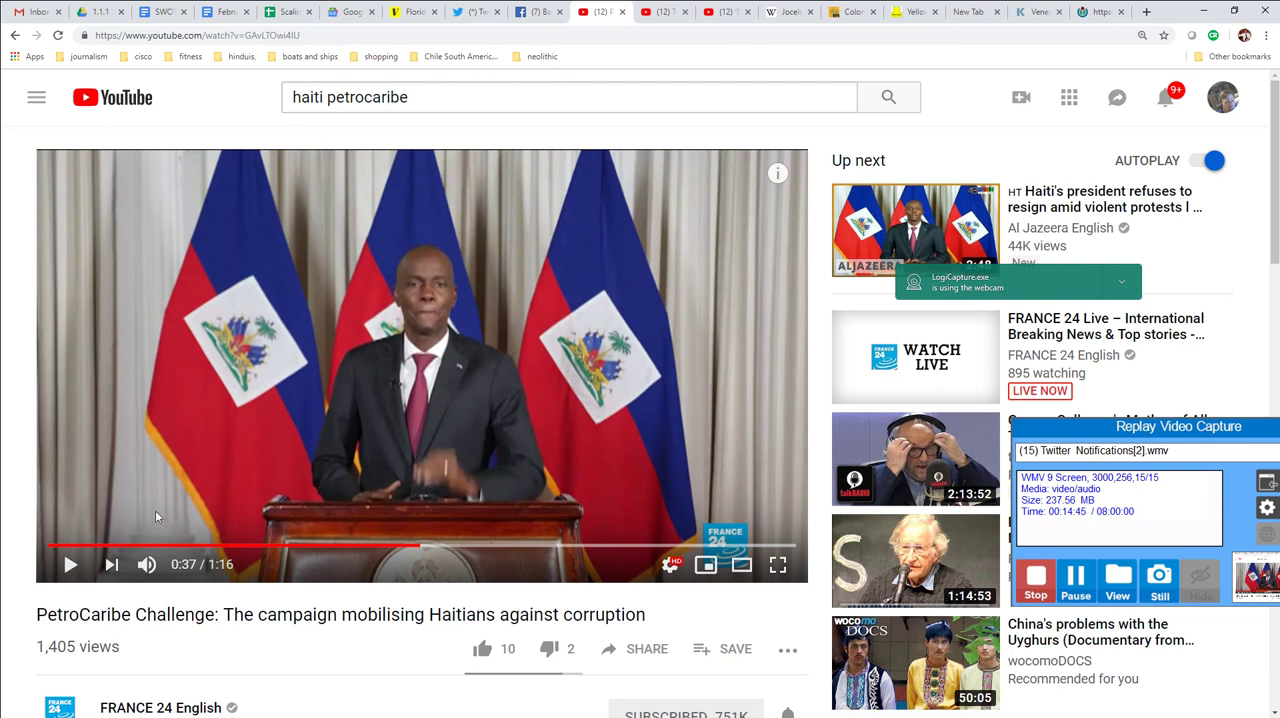
Play the PetroCaribe video full screen, pausing on the protest scene, then pause the recording.
left_click(70, 564)
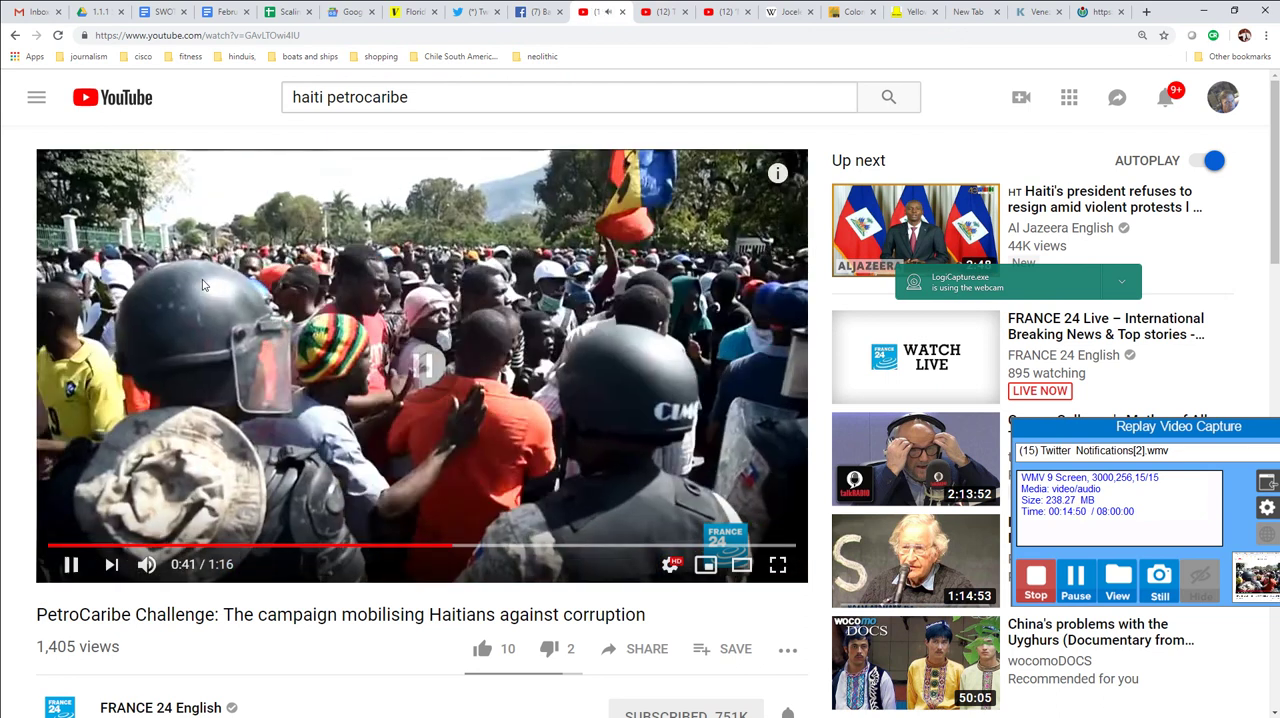
left_click(202, 284)
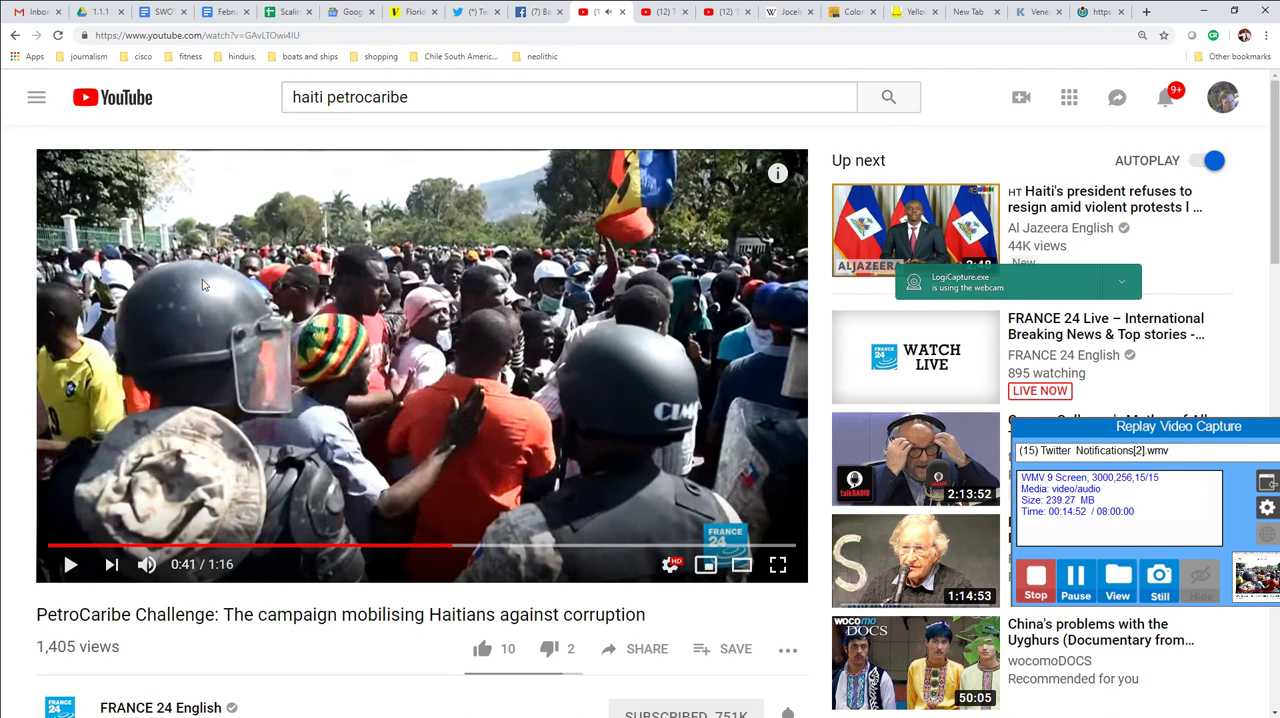
left_click(202, 284)
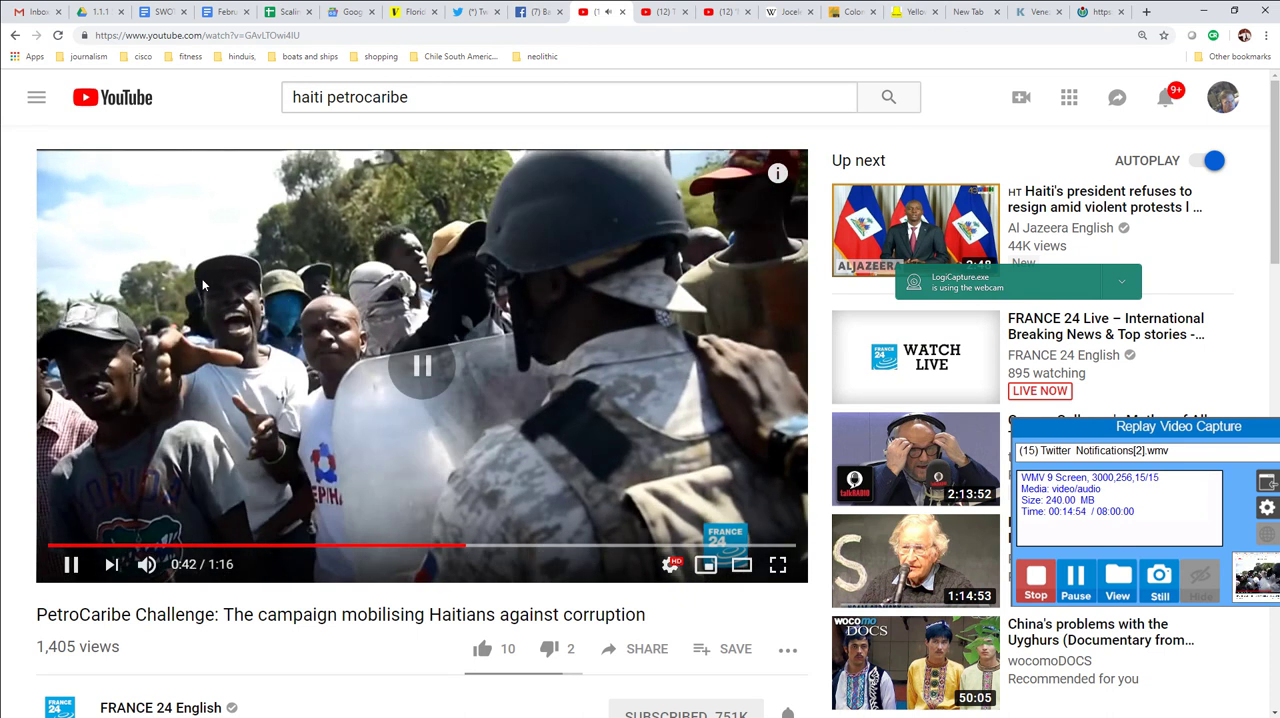
left_click(202, 284)
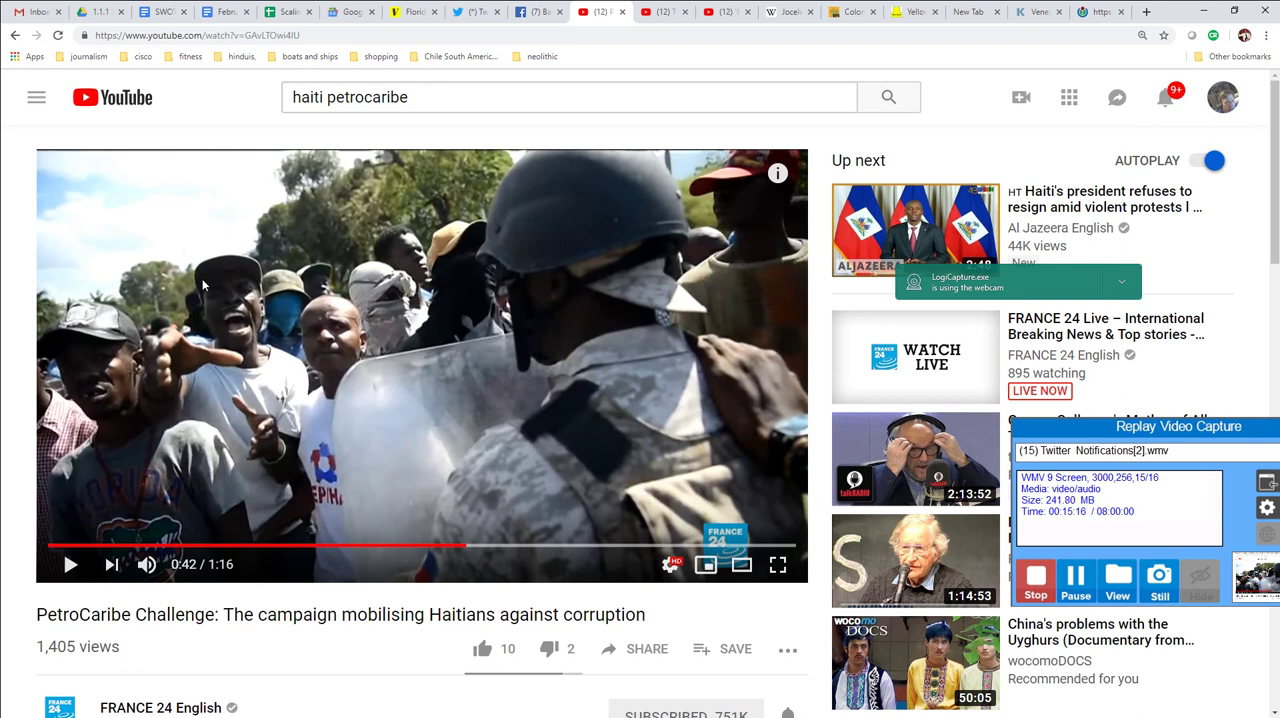
left_click(202, 284)
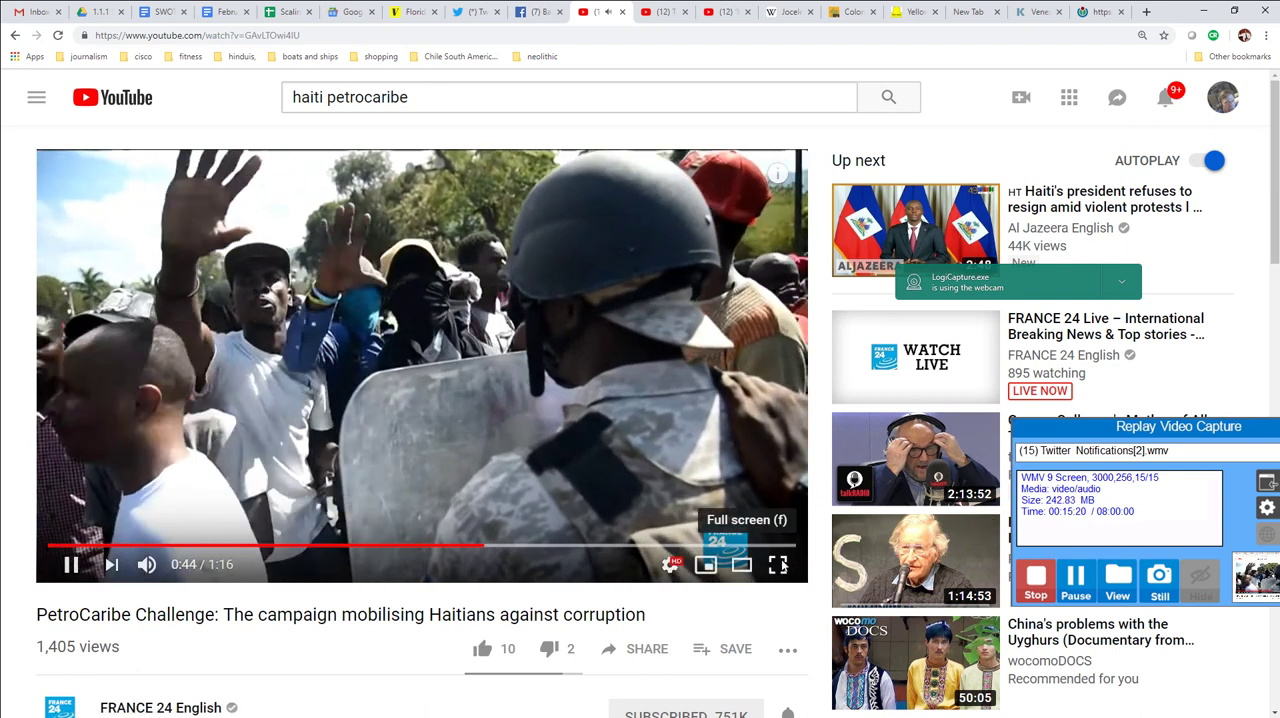
mouse_move(778, 565)
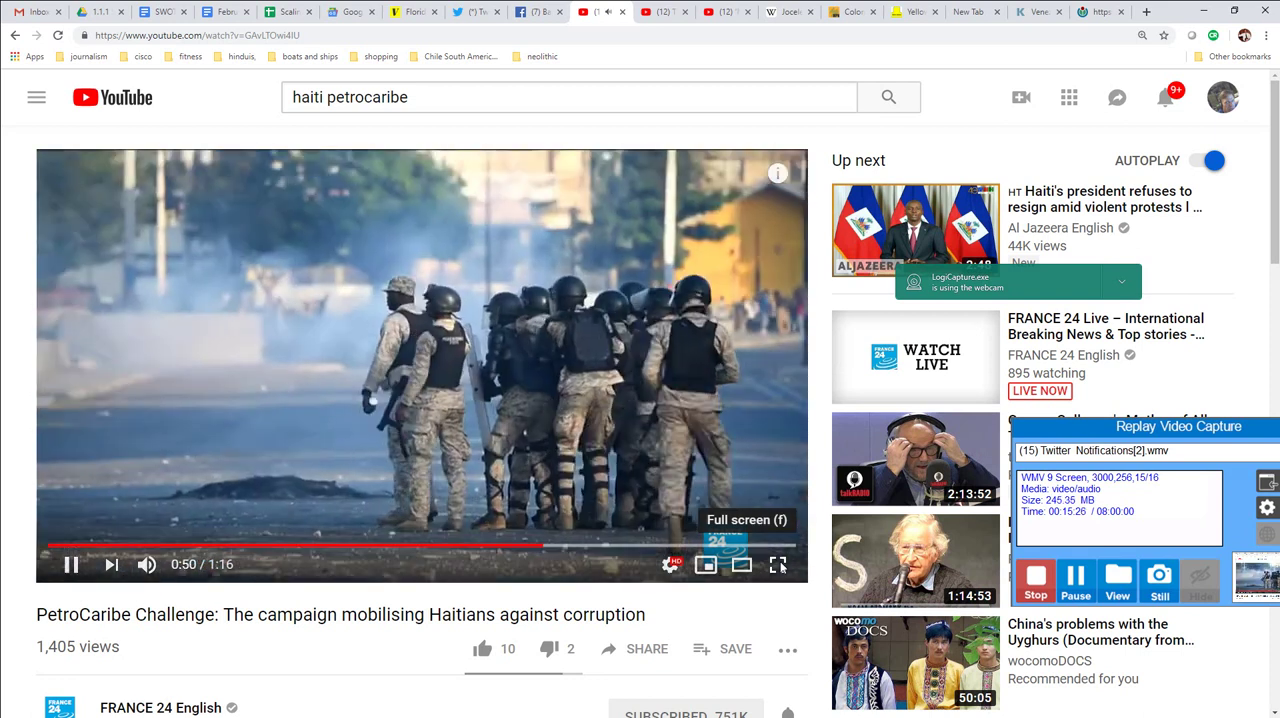
left_click(778, 565)
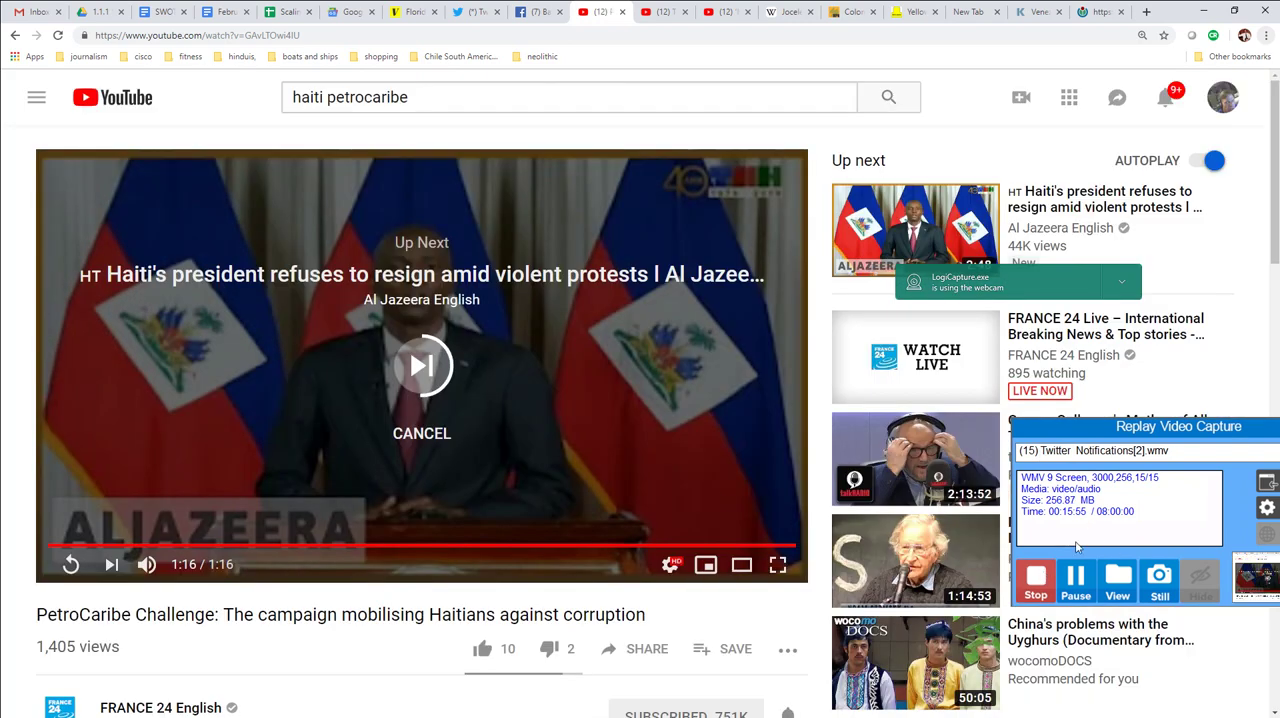
left_click(1078, 578)
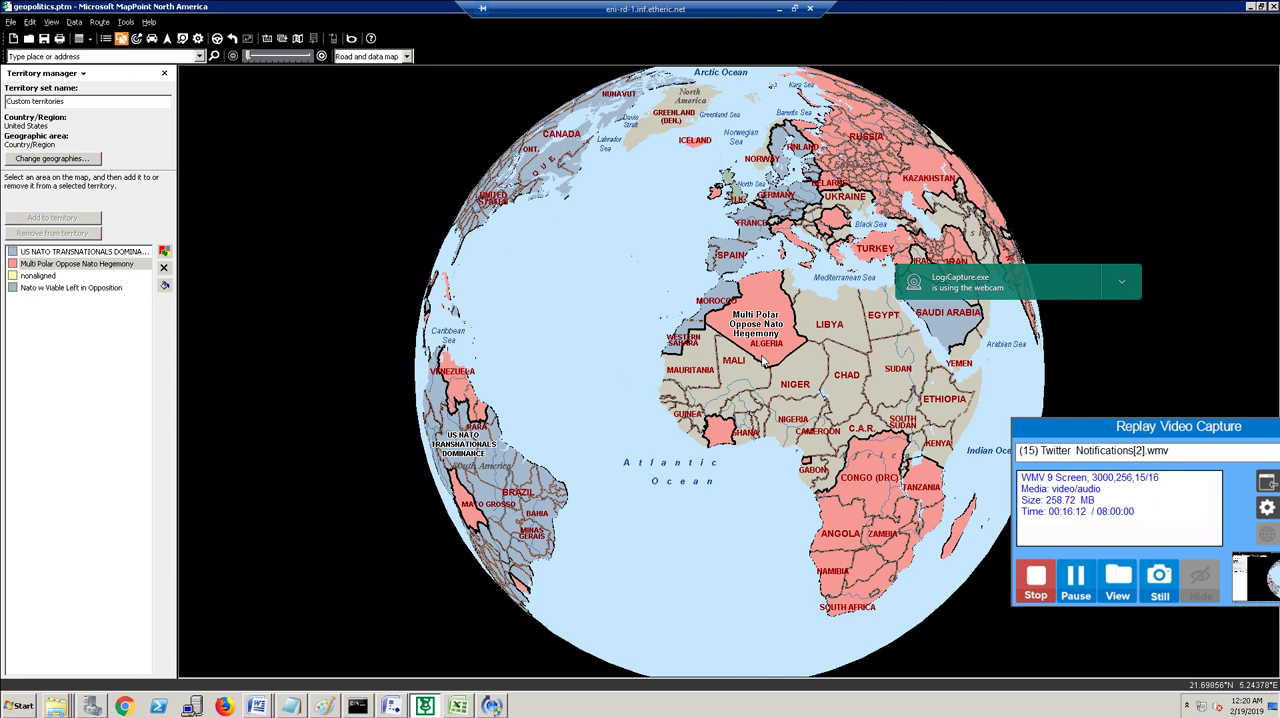
scroll(832, 369, "up", 2)
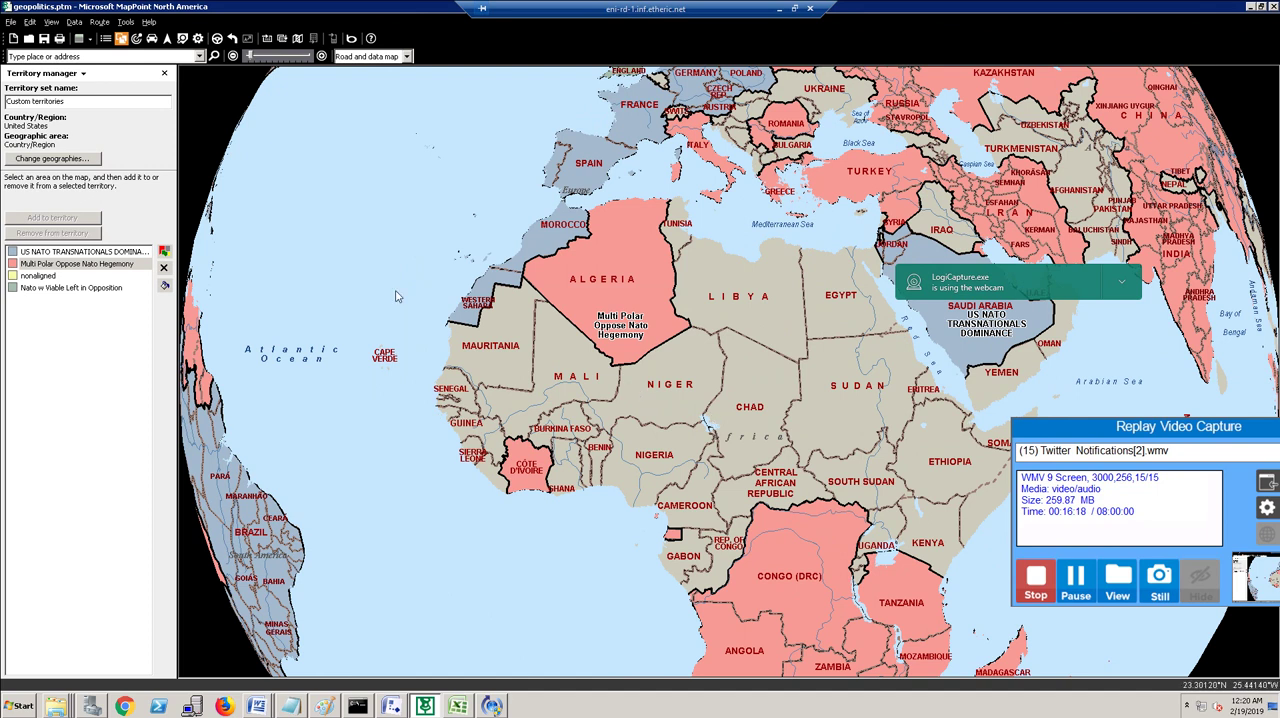
Pan the territory map over the North Atlantic, Canada, North America and South America, then minimize it.
left_click_drag(350, 420, 885, 633)
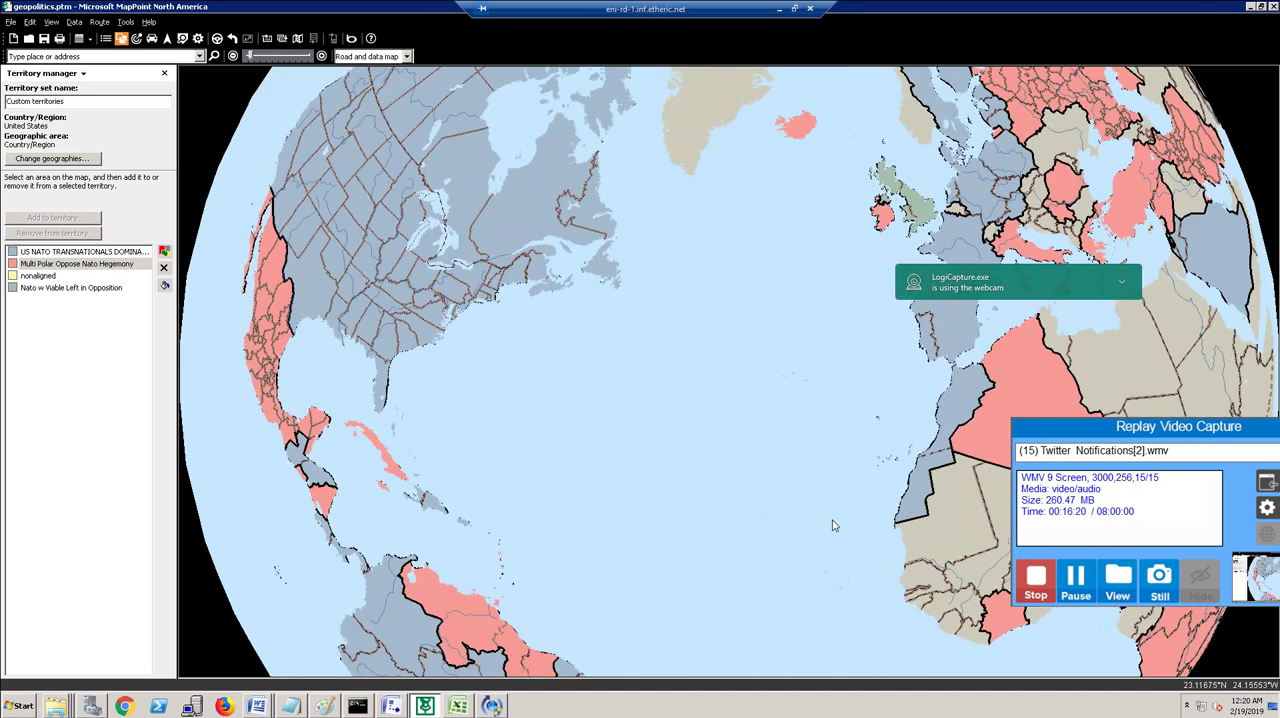
mouse_move(500, 450)
left_mouse_down()
mouse_move(415, 318)
mouse_move(708, 60)
left_mouse_up()
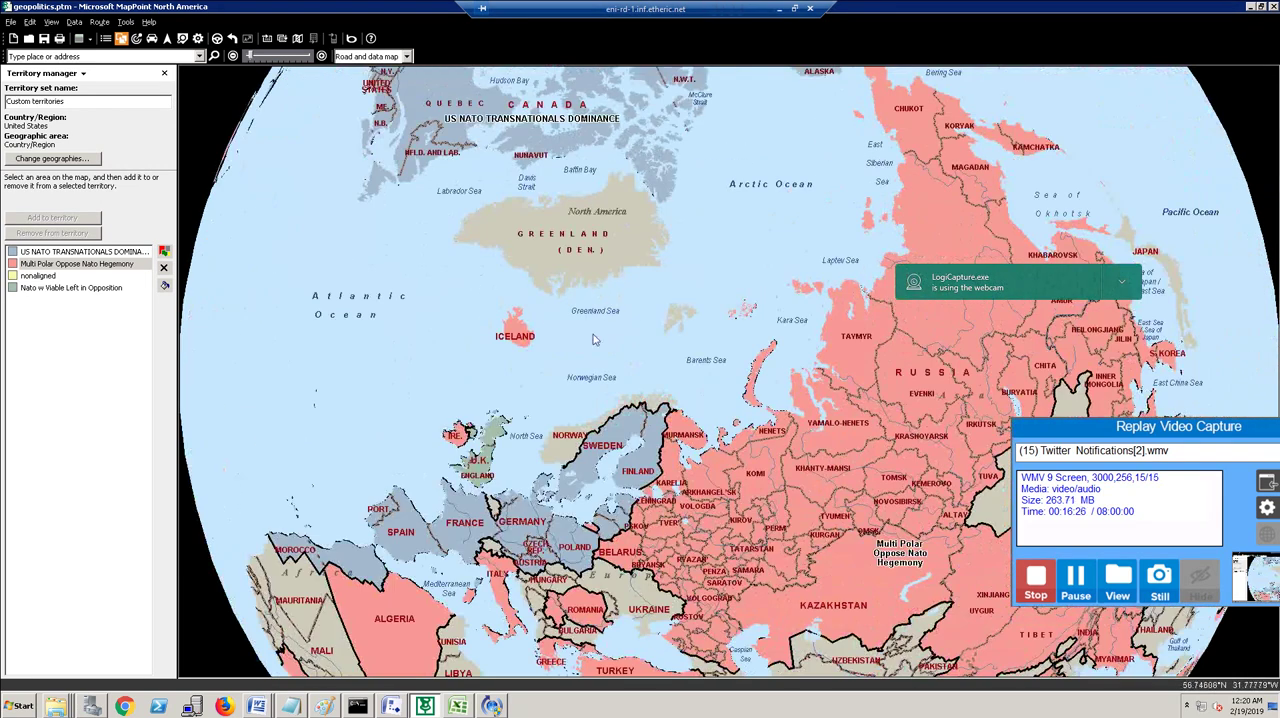
left_click_drag(593, 334, 887, 215)
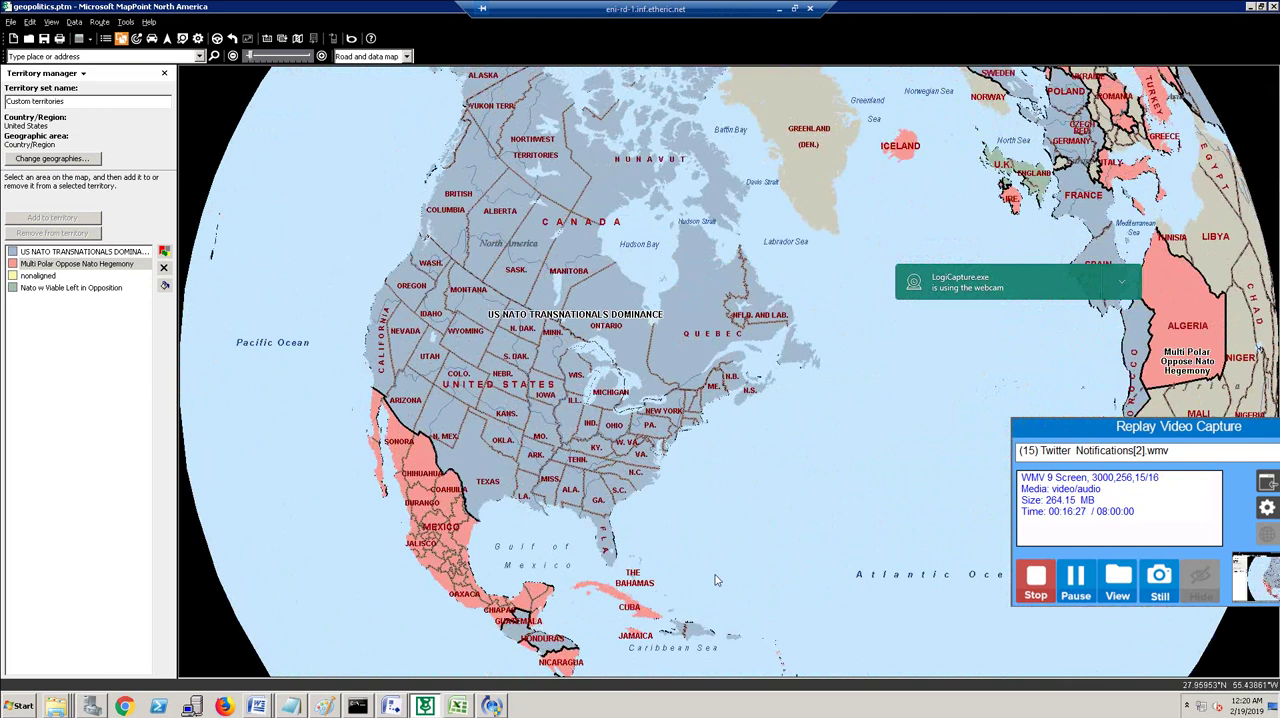
left_click_drag(715, 580, 596, 166)
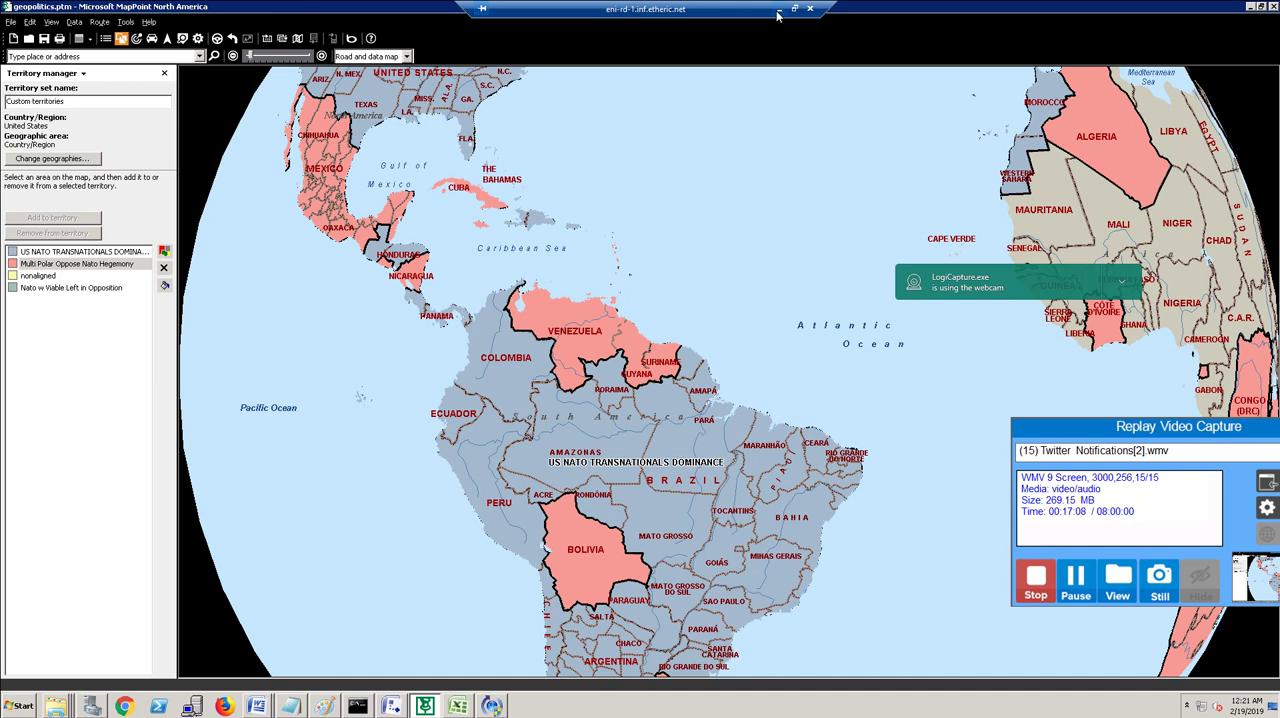
left_click(778, 14)
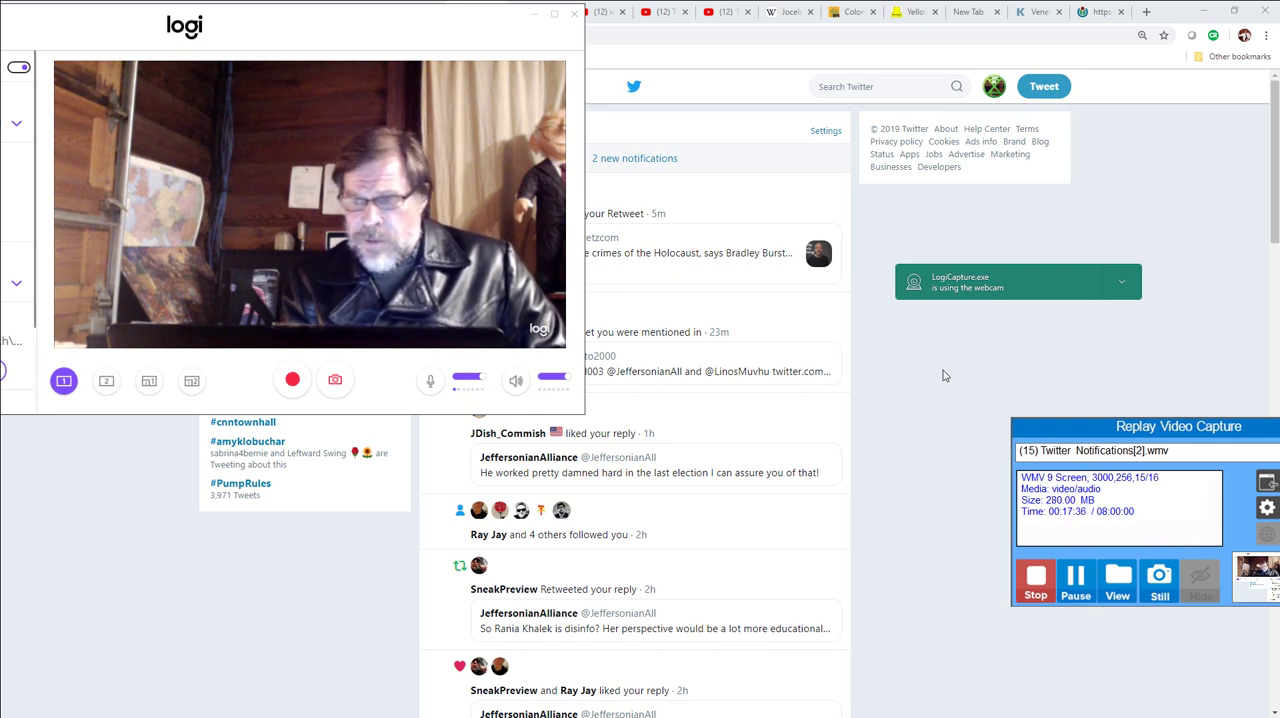
Switch to the Wikimedia HDI 2018 map, then back to Knoema's Venezuela mortality page.
left_click(1085, 14)
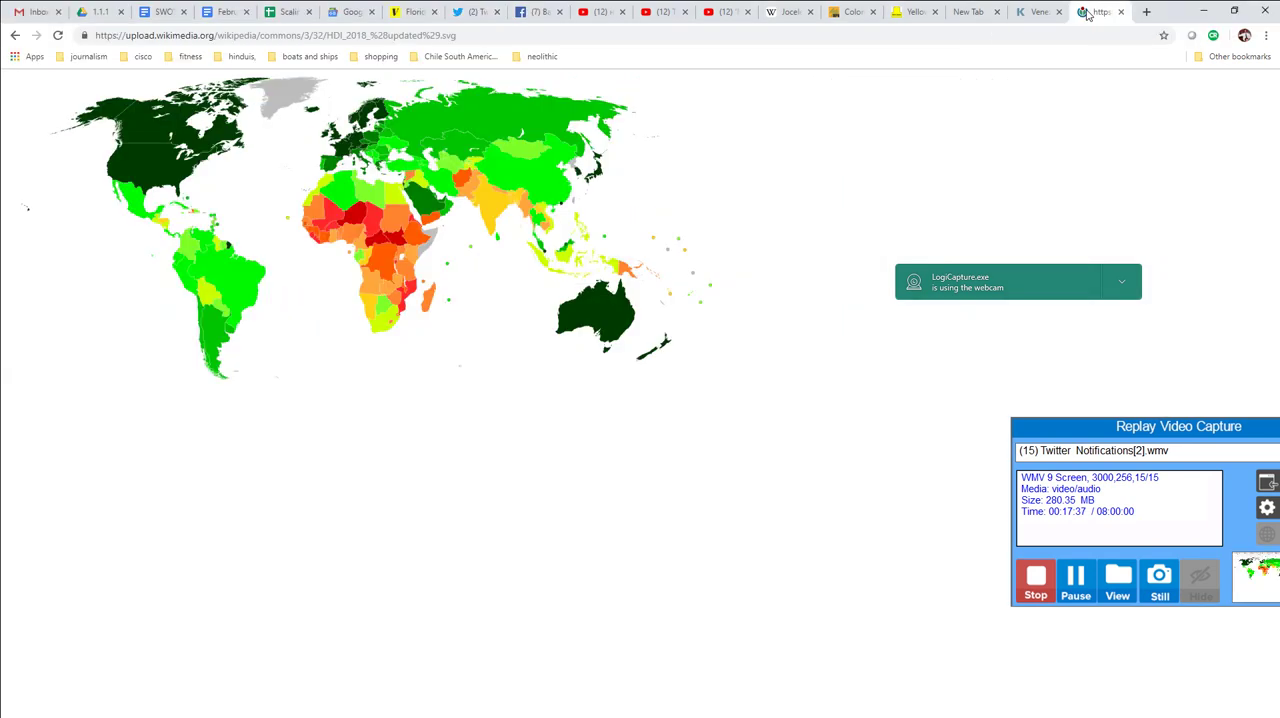
left_click(1040, 14)
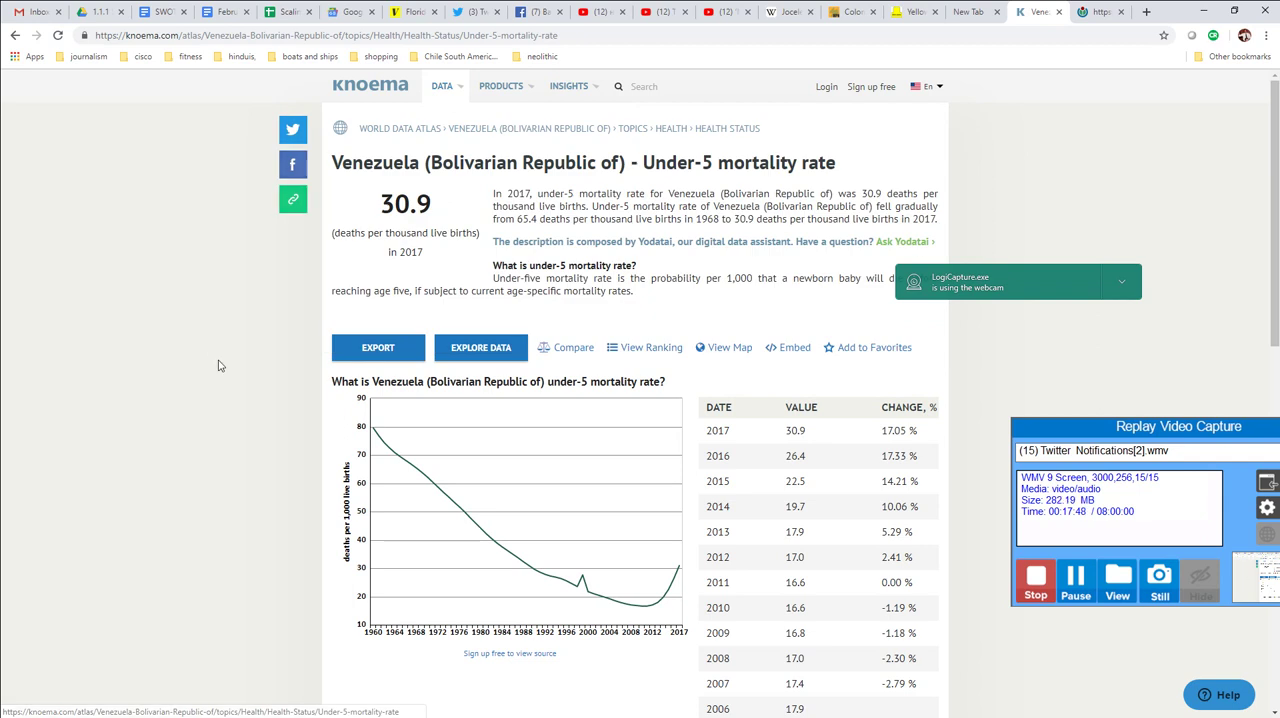
Go back to Knoema's under-5 mortality world map and drag it to center the Americas and Africa.
left_click(14, 35)
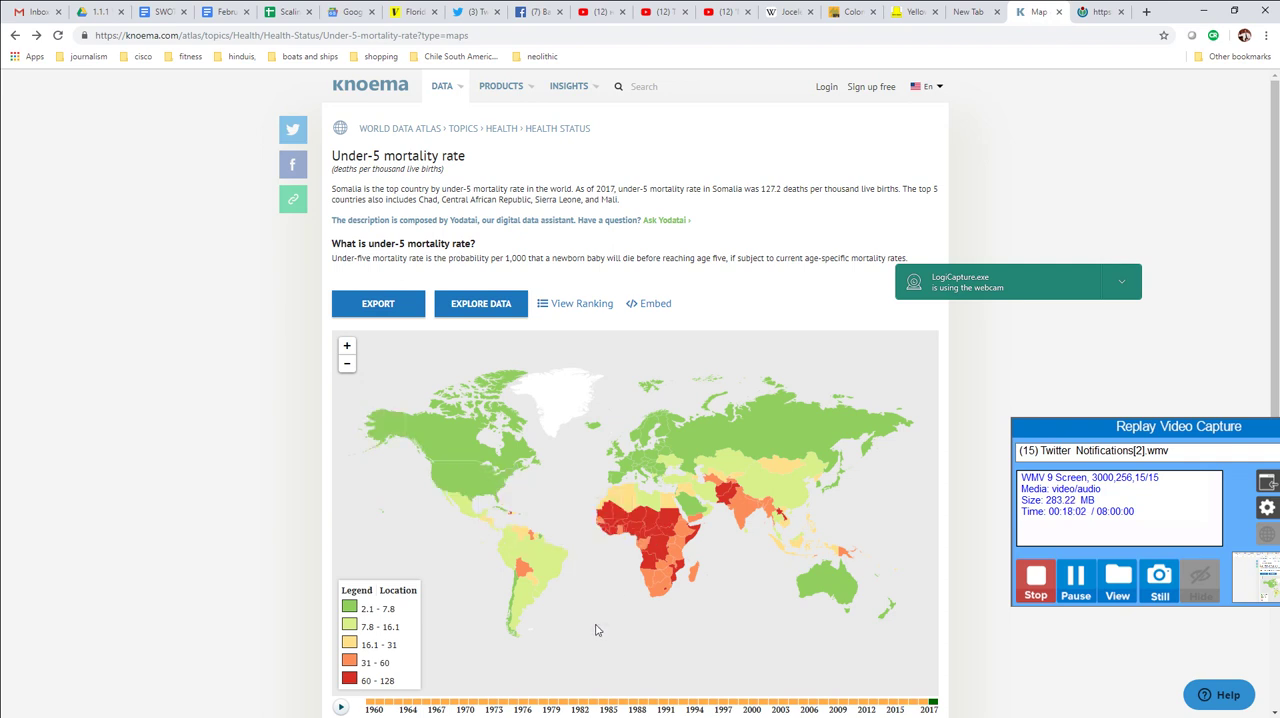
left_click_drag(585, 623, 417, 366)
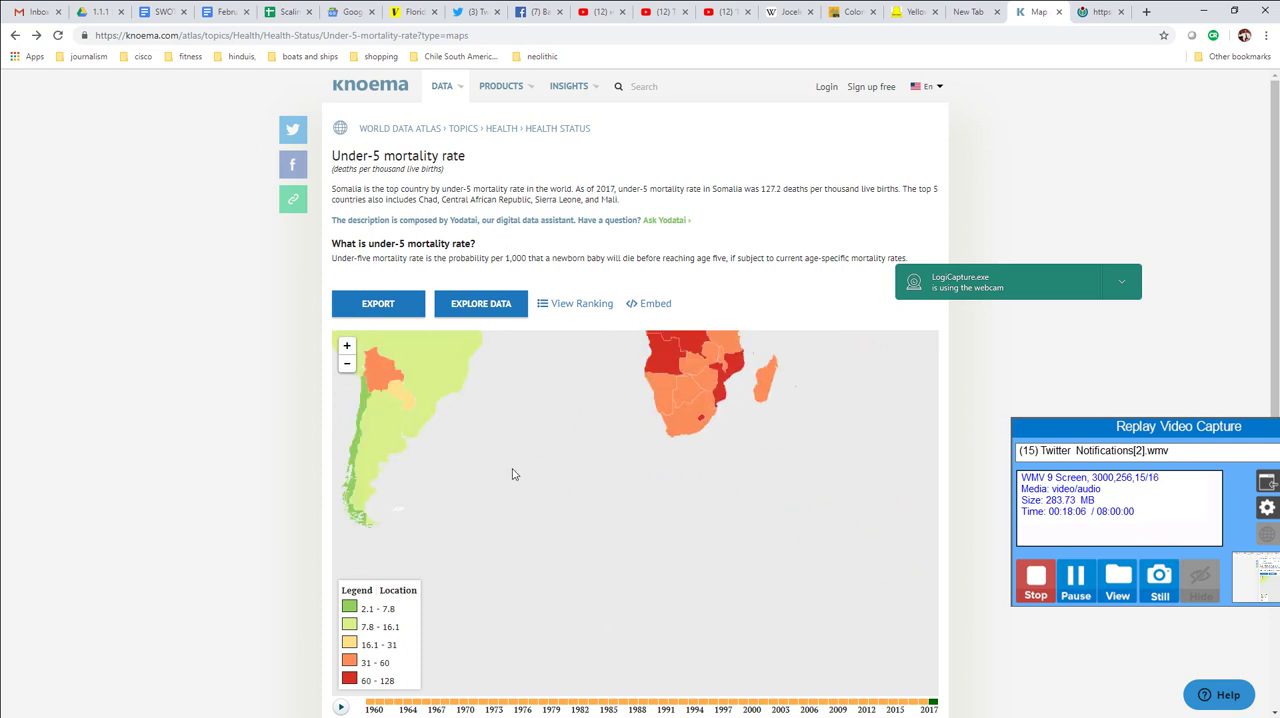
left_click_drag(495, 430, 645, 555)
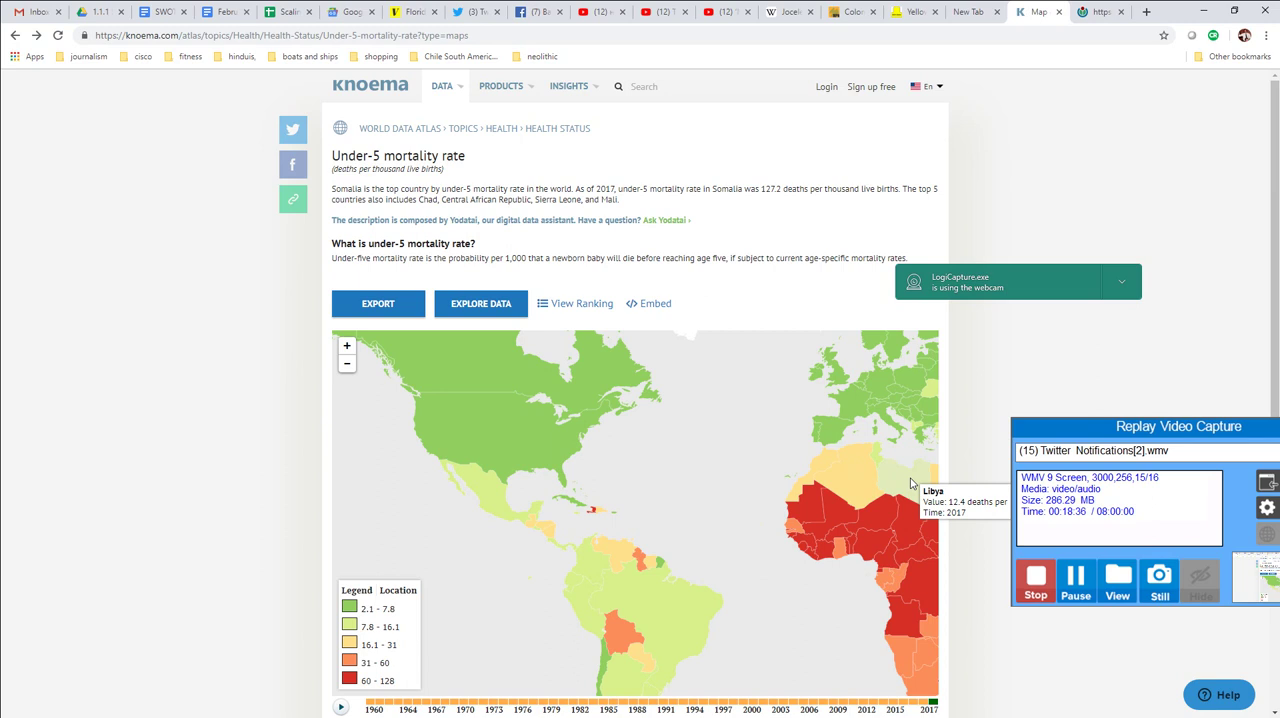
Pause the screen recording, resume it, then pause it again.
left_click(1076, 578)
left_click(1078, 580)
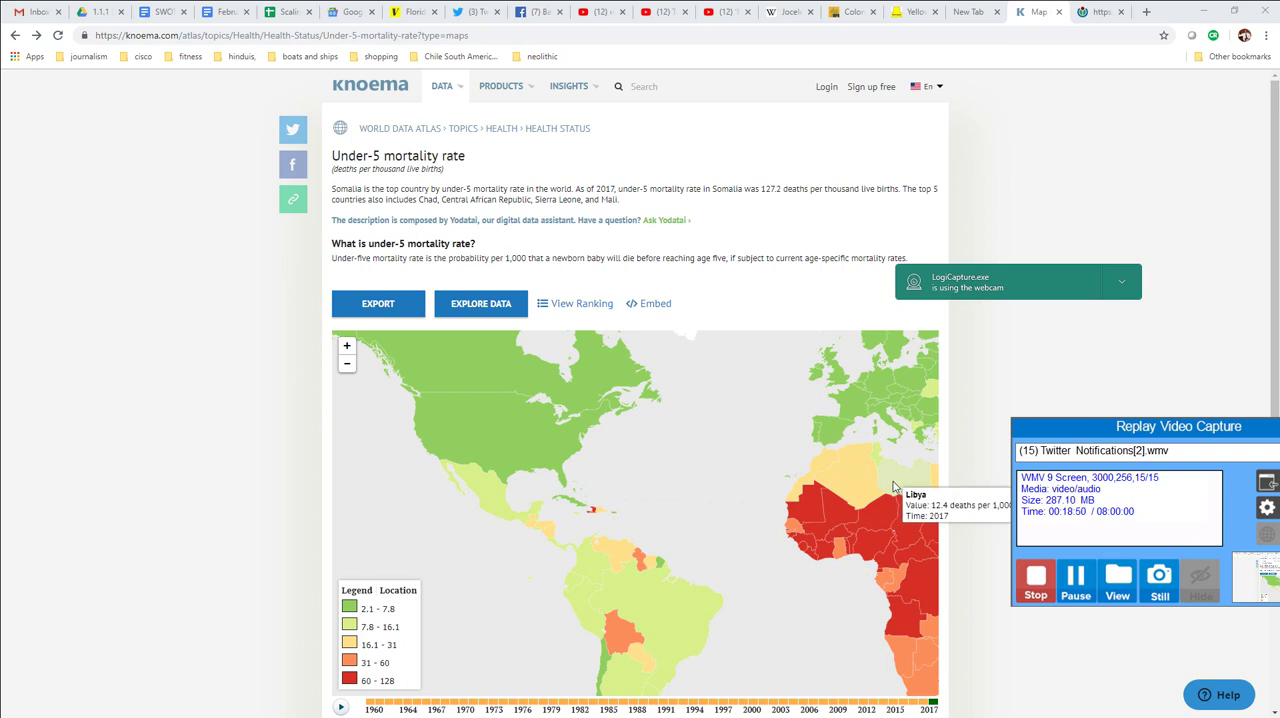
left_click(1075, 580)
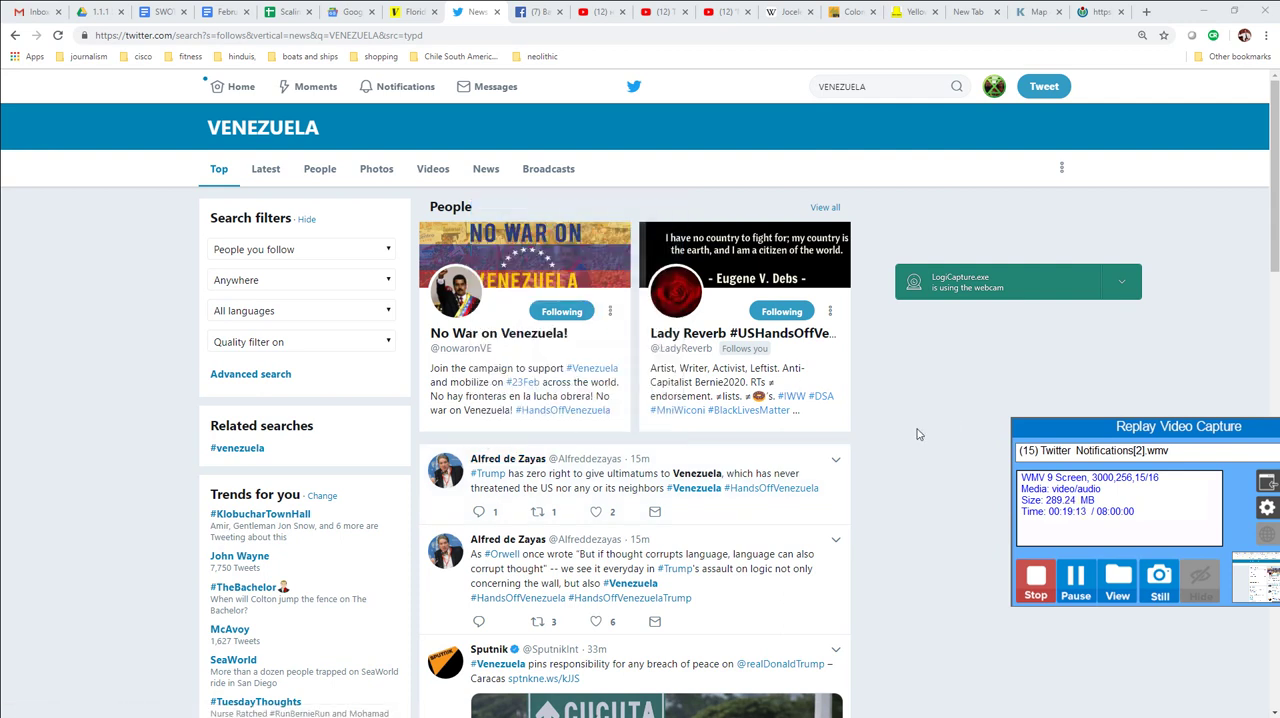
Switch to the Logi Capture webcam window with Alt+Tab, over Twitter's Venezuela results.
key("alt+Tab")
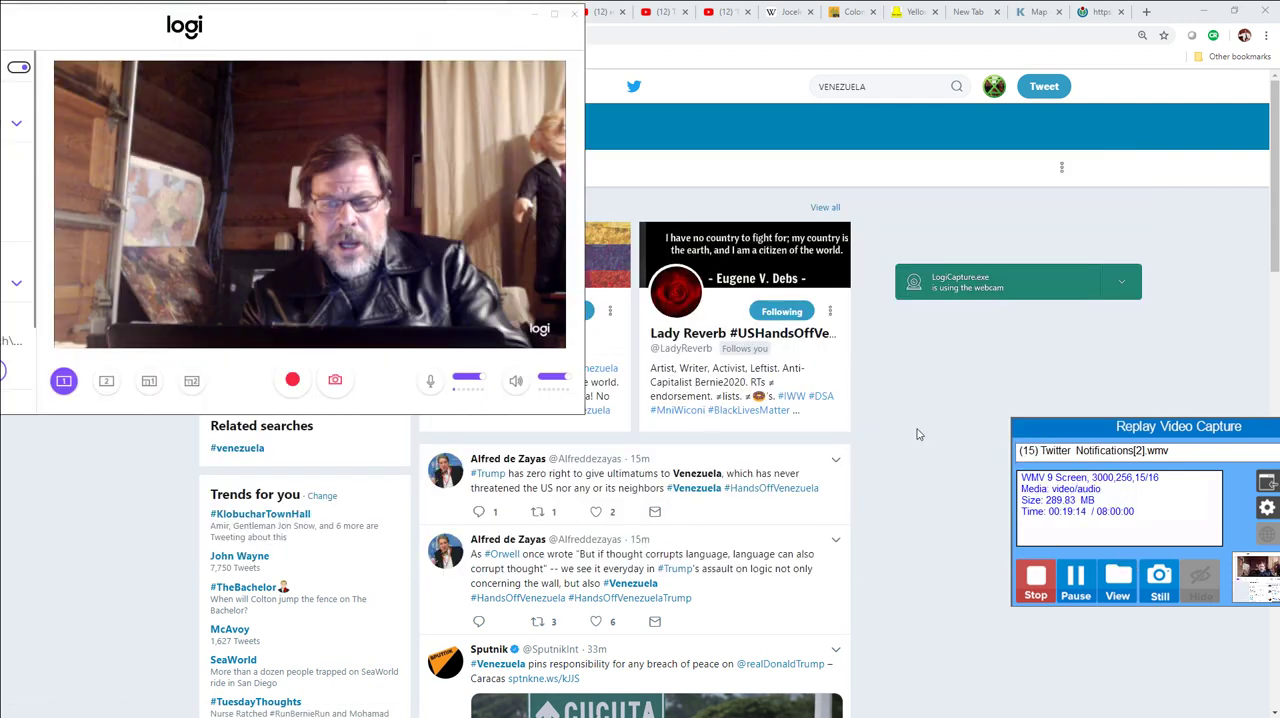